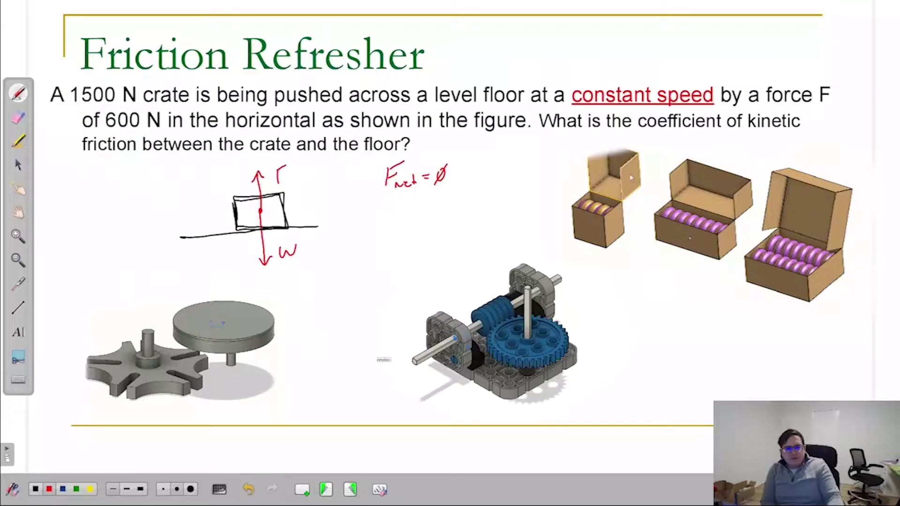
Draw red force arrows on the crate, labelled Fn upward, Fa to the right, Ff to the left.
{"action": "left_click_drag", "start_coordinate": [285, 172], "coordinate": [295, 179]}
{"action": "mouse_move", "coordinate": [260, 212]}
{"action": "left_mouse_down"}
{"action": "mouse_move", "coordinate": [313, 212]}
{"action": "mouse_move", "coordinate": [316, 188]}
{"action": "mouse_move", "coordinate": [325, 197]}
{"action": "left_mouse_up"}
{"action": "left_click_drag", "start_coordinate": [260, 212], "coordinate": [185, 216]}
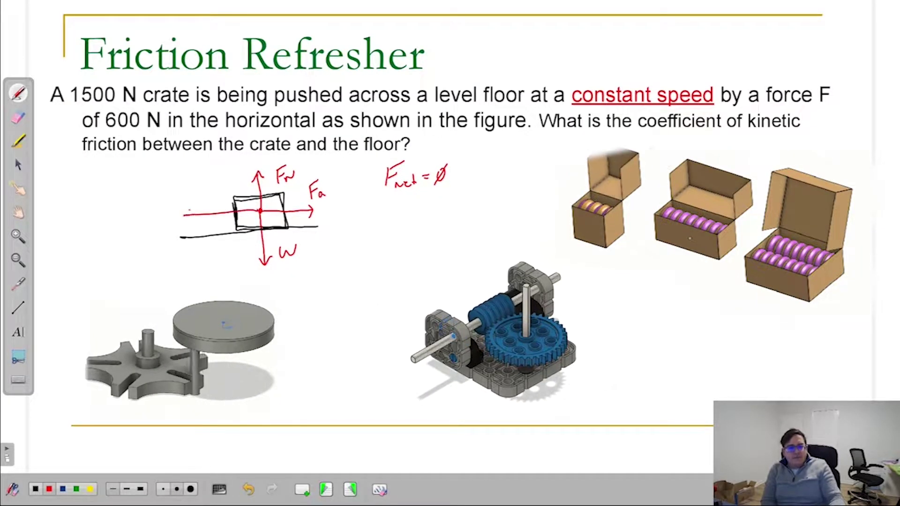
{"action": "left_click_drag", "start_coordinate": [195, 178], "coordinate": [193, 196]}
{"action": "left_click_drag", "start_coordinate": [206, 186], "coordinate": [202, 198]}
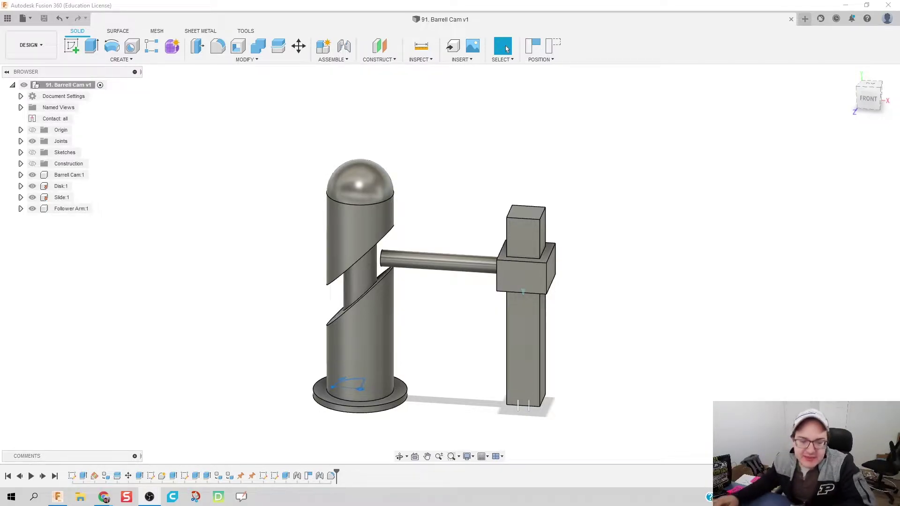
{"action": "right_click", "coordinate": [333, 387]}
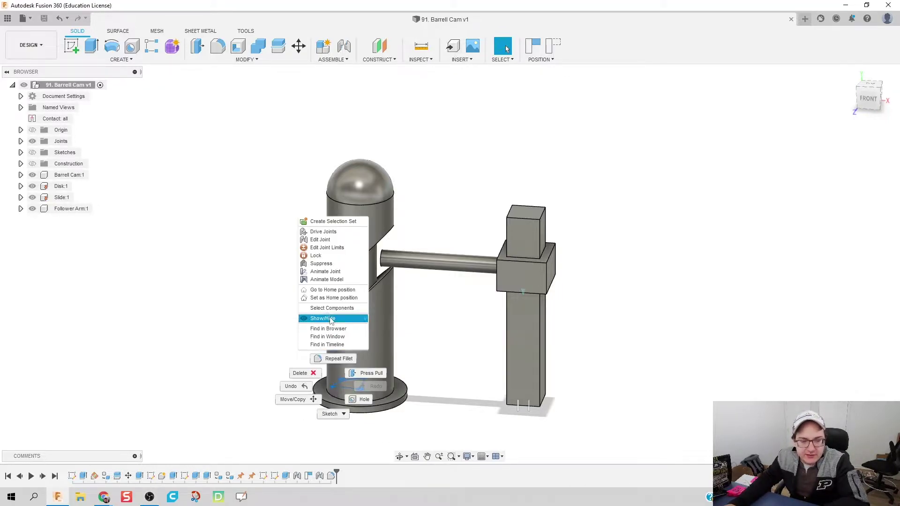
{"action": "left_click", "coordinate": [323, 280]}
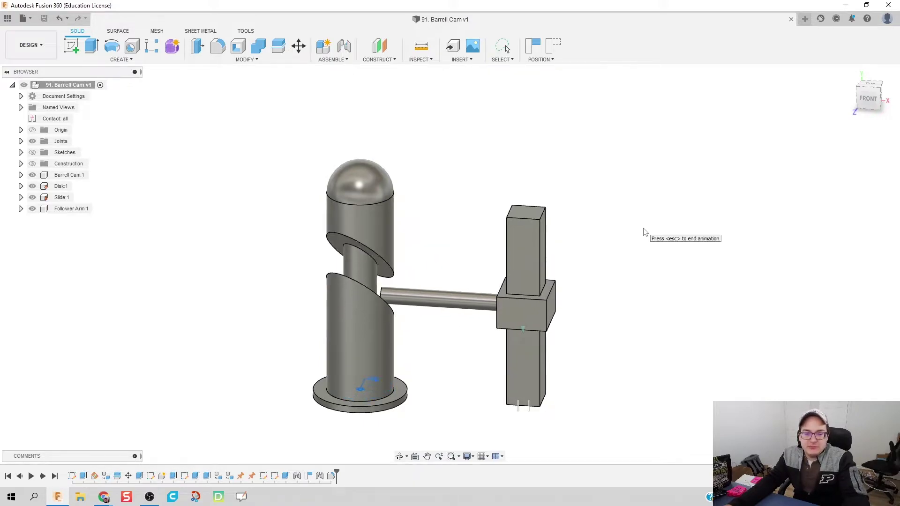
In a new design, sketch a 1.00 in diameter circle at the origin on the ground plane.
{"action": "left_click", "coordinate": [805, 19]}
{"action": "left_click", "coordinate": [71, 46]}
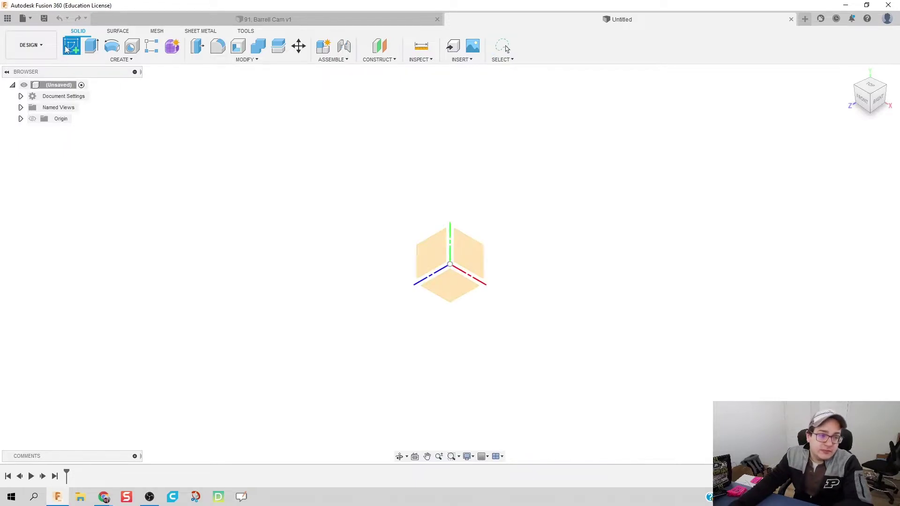
{"action": "left_click", "coordinate": [447, 295]}
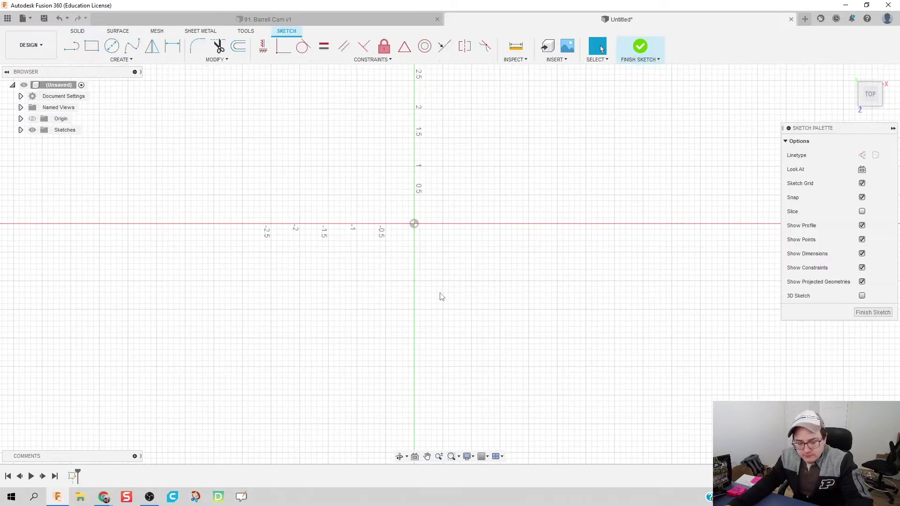
{"action": "key", "text": "c"}
{"action": "left_click", "coordinate": [414, 223]}
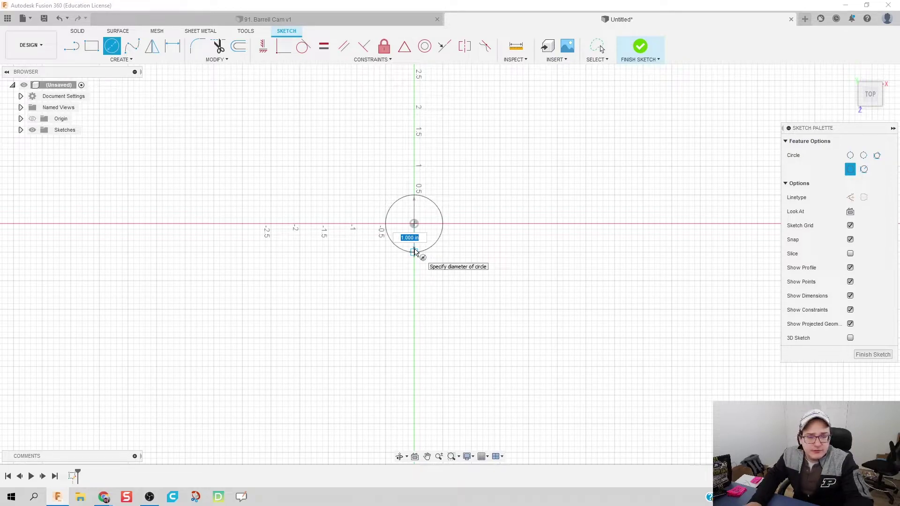
{"action": "key", "text": "Return"}
{"action": "key", "text": "Escape"}
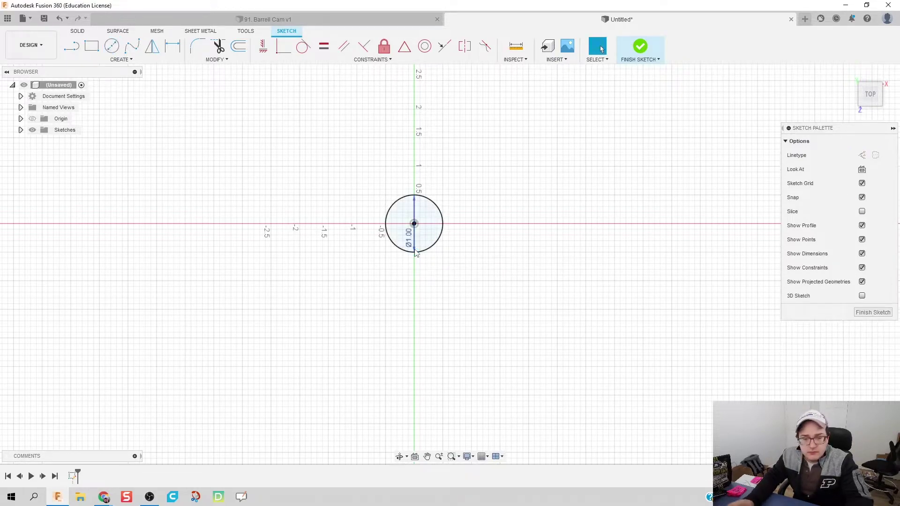
{"action": "left_click", "coordinate": [651, 63]}
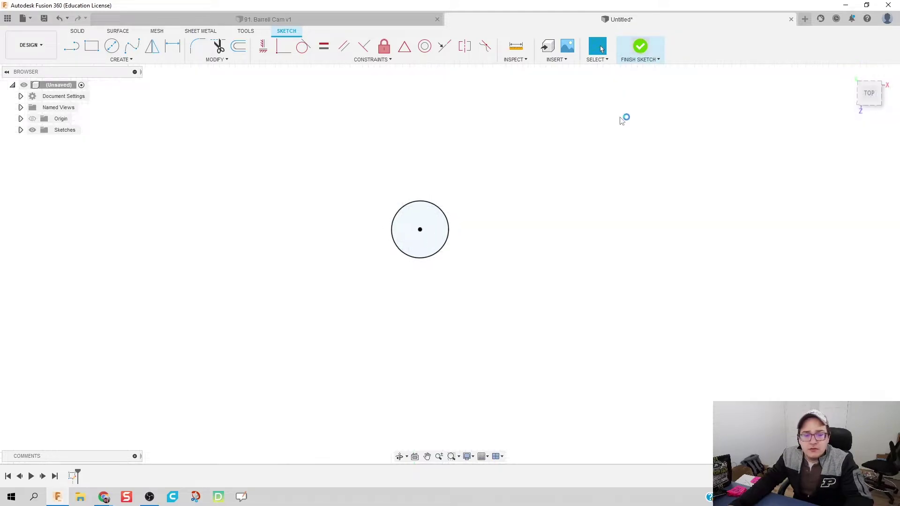
Extrude the circle symmetrically into a 2.30 in solid cylinder.
{"action": "key", "text": "e"}
{"action": "left_click", "coordinate": [461, 263]}
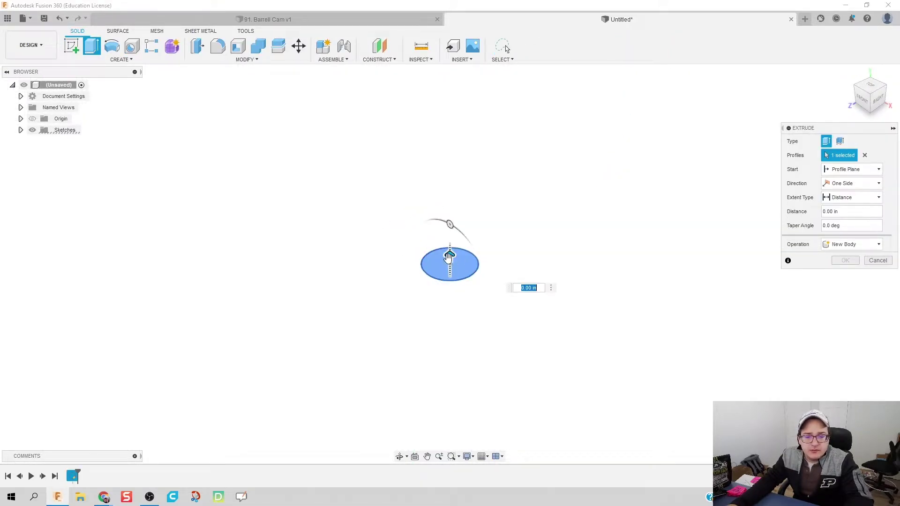
{"action": "left_click_drag", "start_coordinate": [450, 262], "coordinate": [449, 149]}
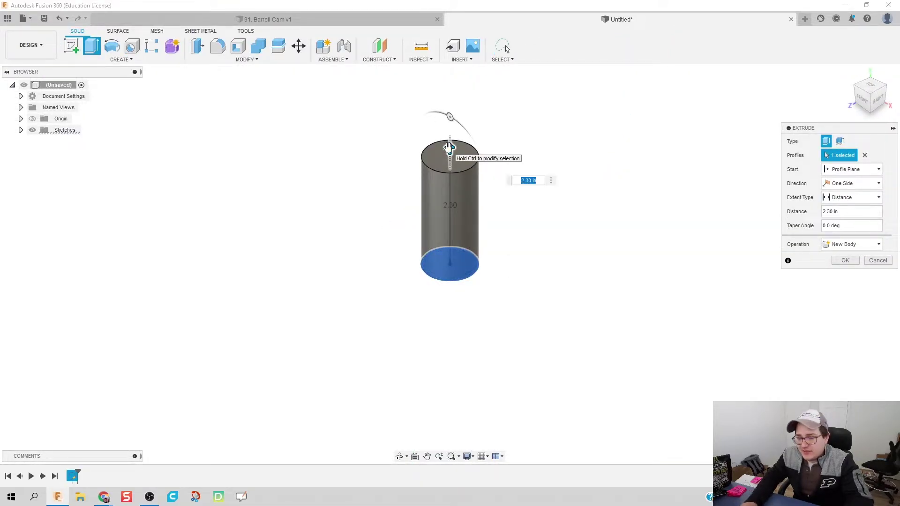
{"action": "left_click", "coordinate": [849, 183]}
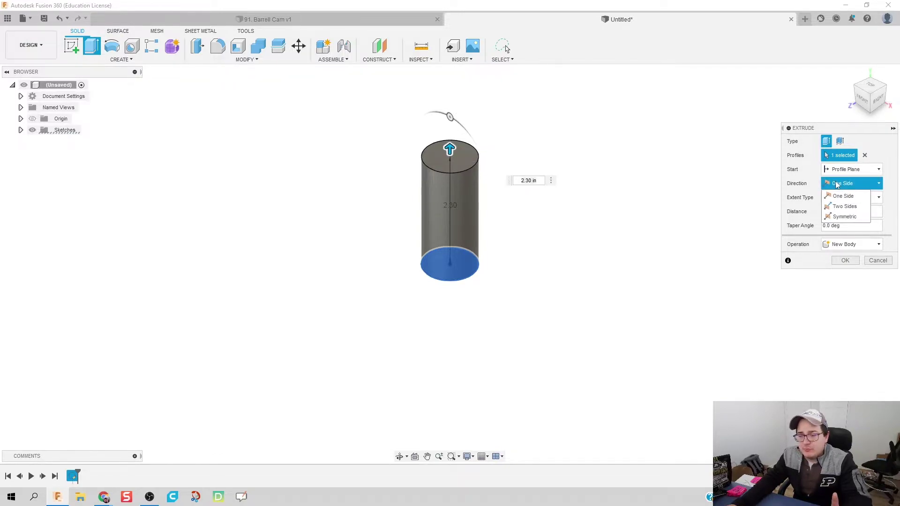
{"action": "left_click", "coordinate": [844, 216]}
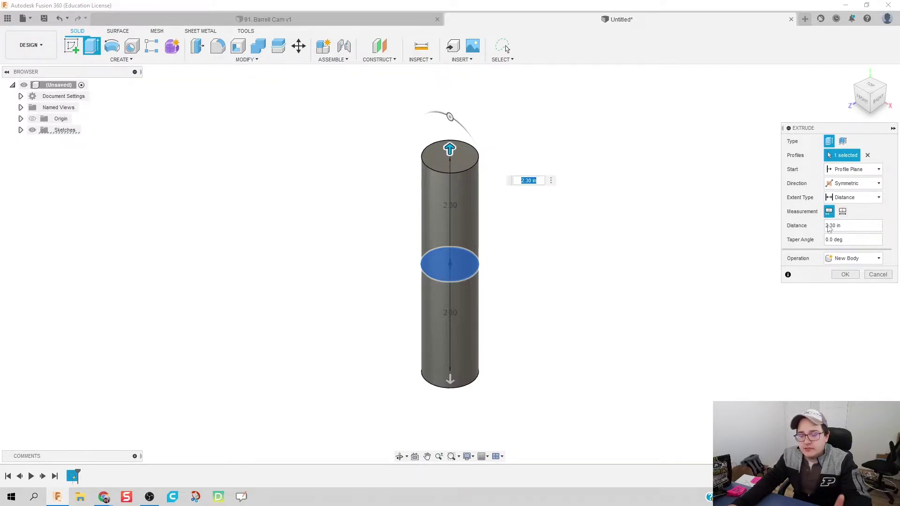
{"action": "left_click", "coordinate": [827, 227]}
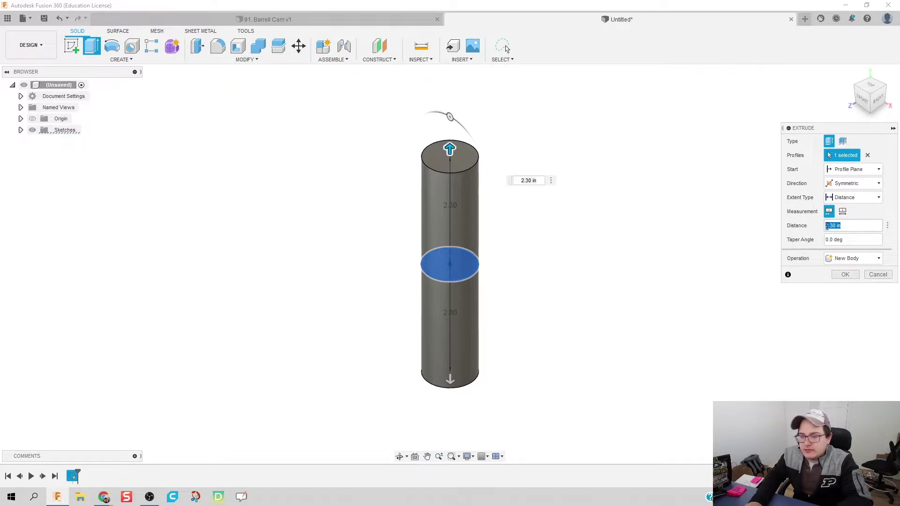
{"action": "key", "text": "Return"}
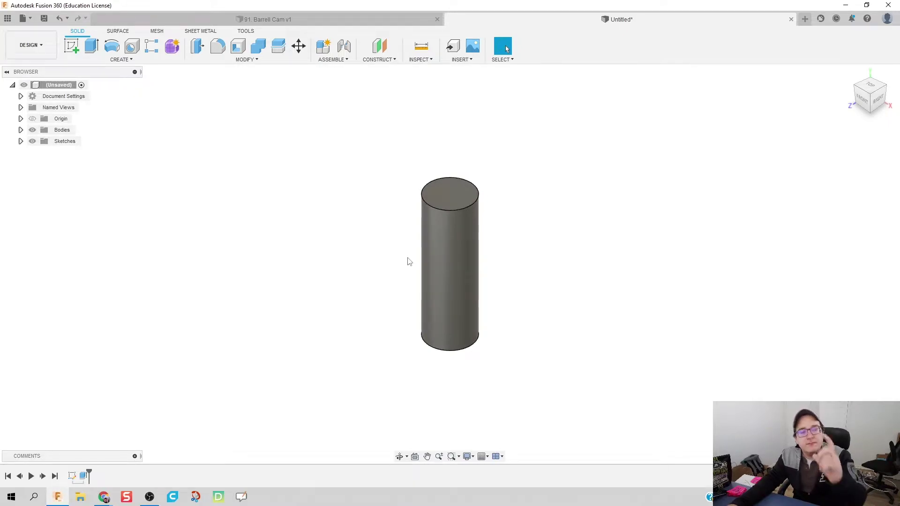
Add a construction plane angled 45° about the blue axis through the cylinder.
{"action": "left_click", "coordinate": [375, 61]}
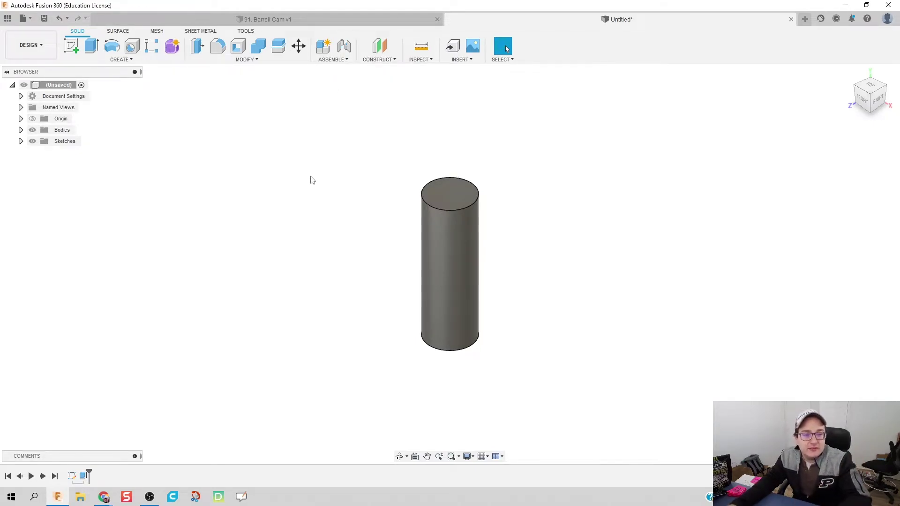
{"action": "left_click", "coordinate": [375, 60]}
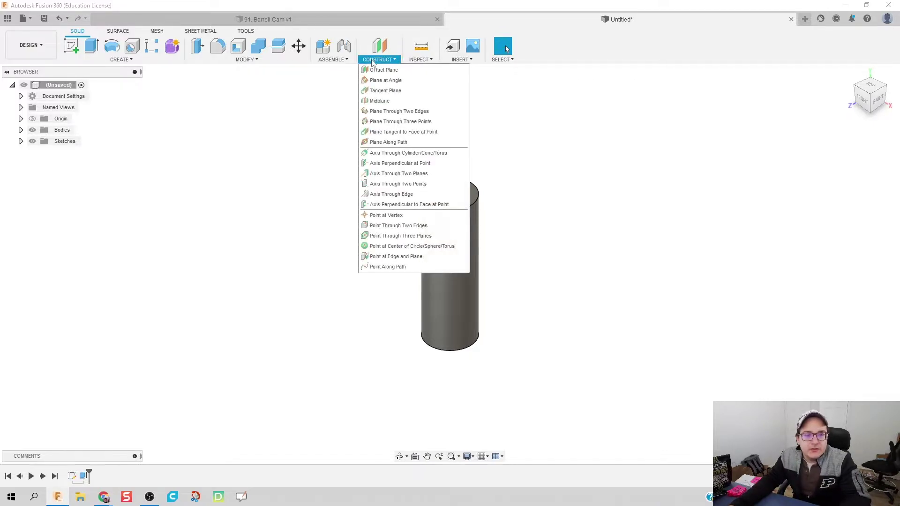
{"action": "left_click", "coordinate": [385, 80]}
{"action": "left_click", "coordinate": [478, 281]}
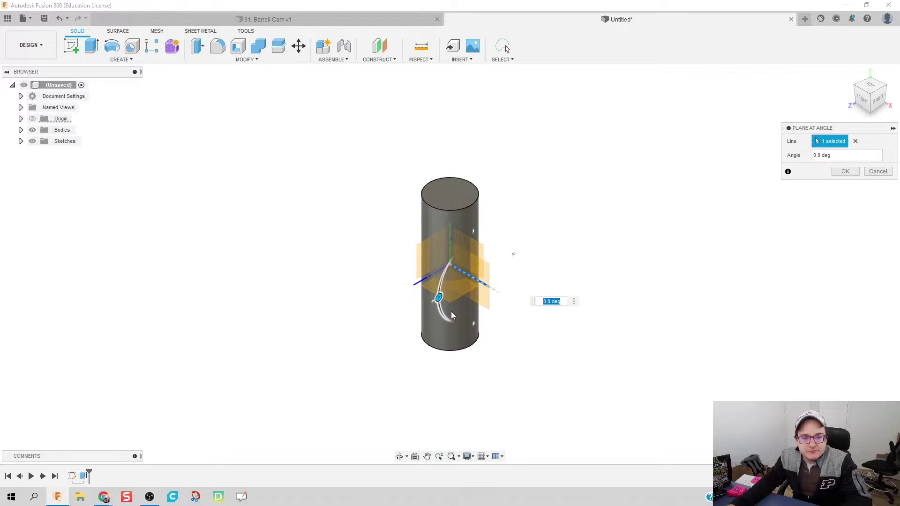
{"action": "left_click_drag", "start_coordinate": [439, 296], "coordinate": [447, 327]}
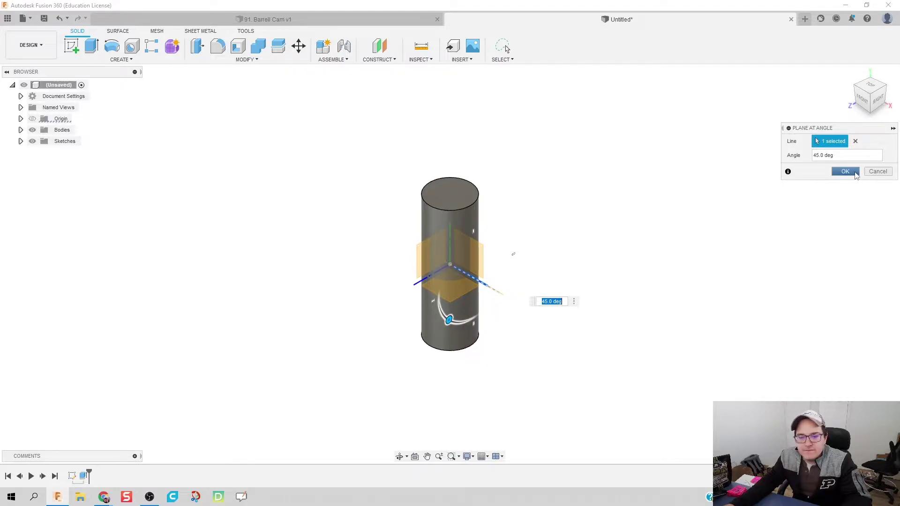
{"action": "left_click", "coordinate": [854, 172]}
{"action": "mouse_move", "coordinate": [389, 162]}
{"action": "middle_mouse_down", "text": "shift"}
{"action": "mouse_move", "coordinate": [416, 161]}
{"action": "mouse_move", "coordinate": [372, 173]}
{"action": "mouse_move", "coordinate": [394, 168]}
{"action": "middle_mouse_up", "text": "shift"}
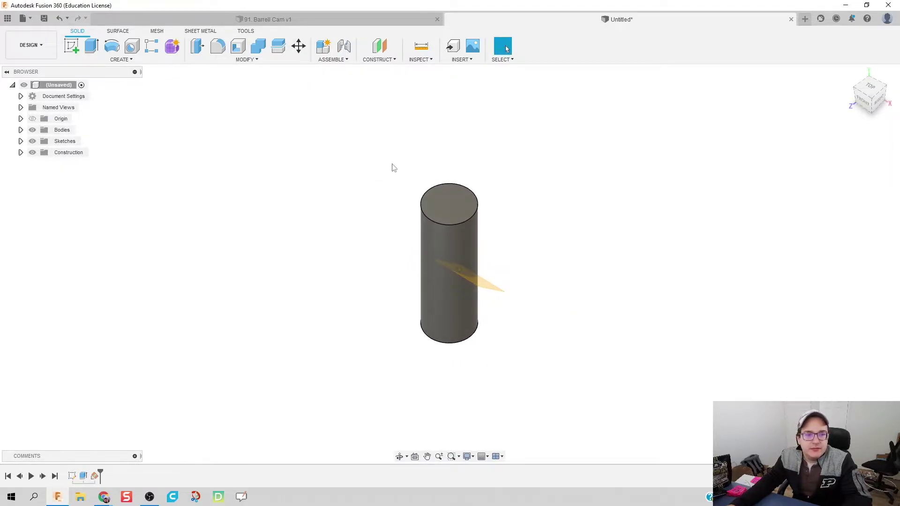
Split the cylinder body using the 45° construction plane as the splitting tool.
{"action": "left_click", "coordinate": [279, 47]}
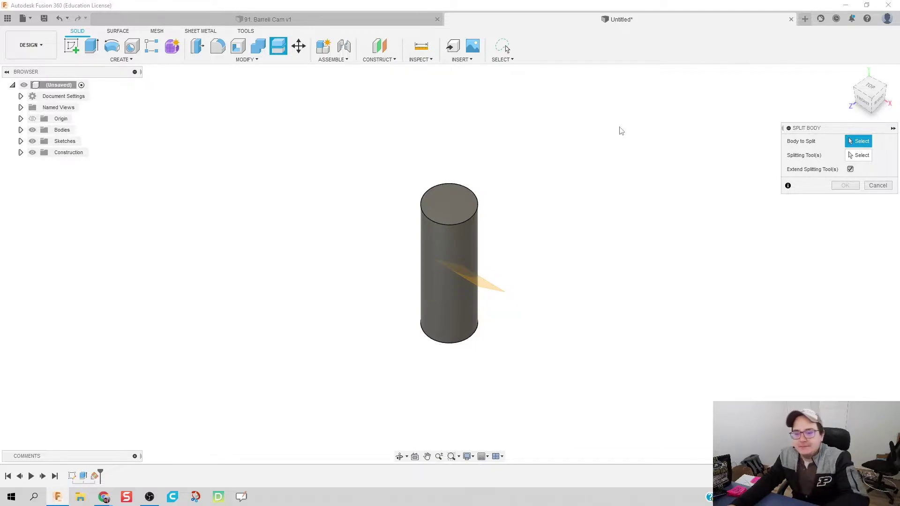
{"action": "left_click", "coordinate": [462, 235]}
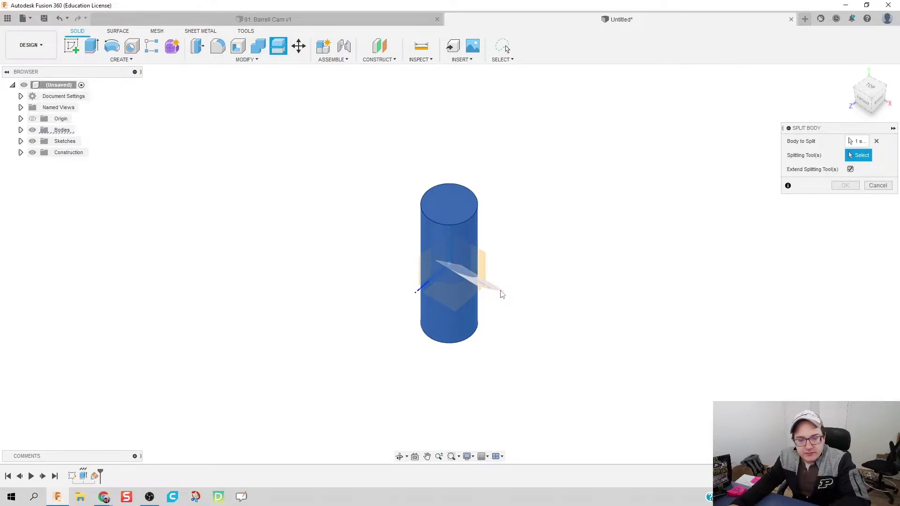
{"action": "left_click", "coordinate": [502, 294]}
{"action": "left_click", "coordinate": [846, 171]}
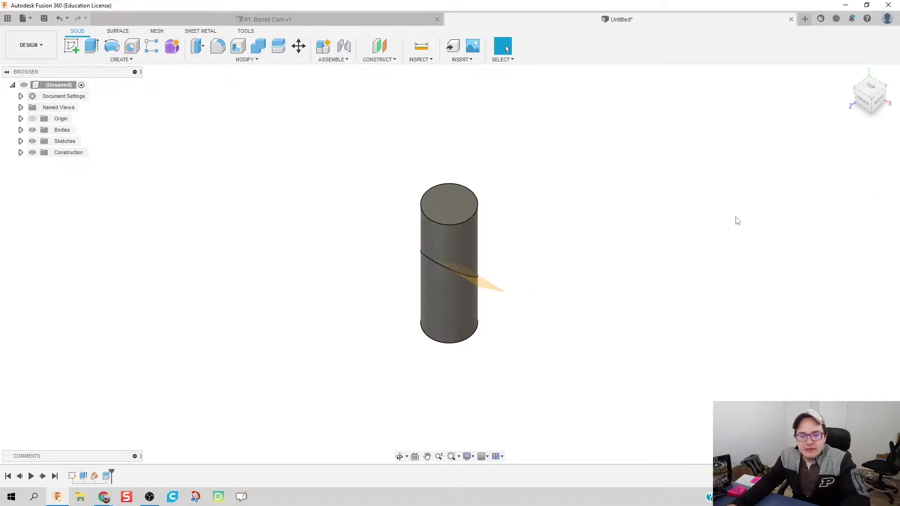
{"action": "middle_click_drag", "start_coordinate": [644, 229], "coordinate": [615, 219], "text": "shift"}
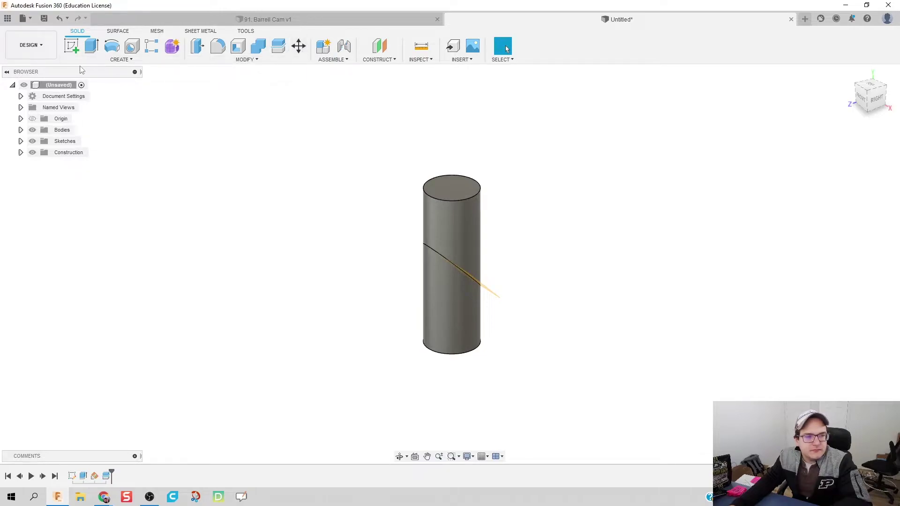
Move the upper cylinder half 0.50 in upward, opening a diagonal gap.
{"action": "left_click", "coordinate": [20, 129]}
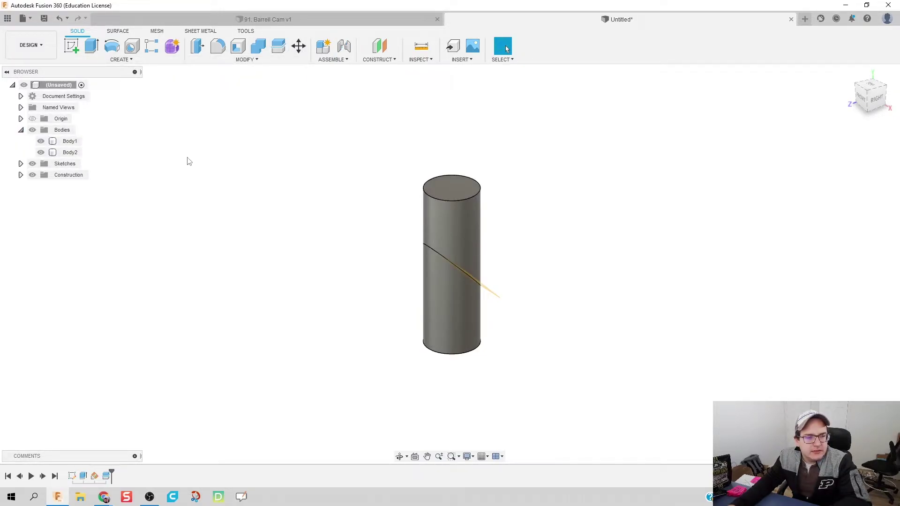
{"action": "left_click", "coordinate": [298, 45]}
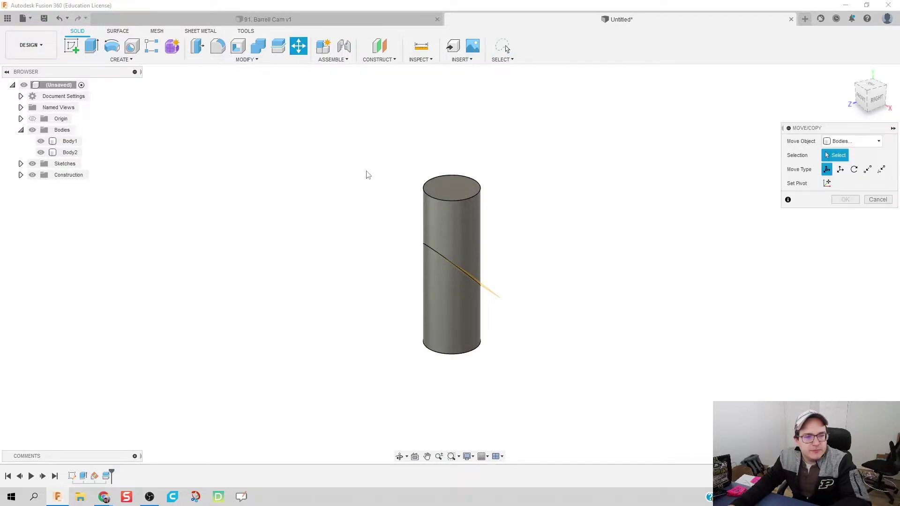
{"action": "left_click", "coordinate": [451, 239]}
{"action": "left_click", "coordinate": [458, 229]}
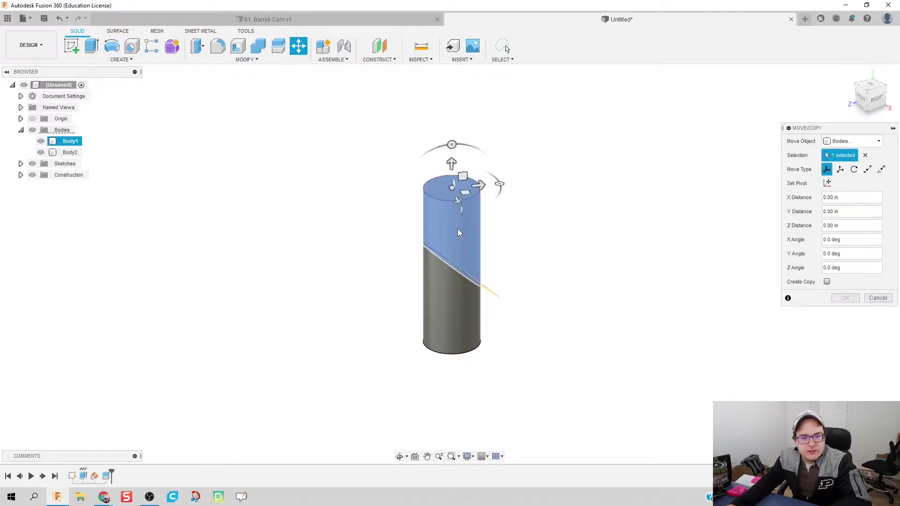
{"action": "left_click_drag", "start_coordinate": [451, 164], "coordinate": [451, 136]}
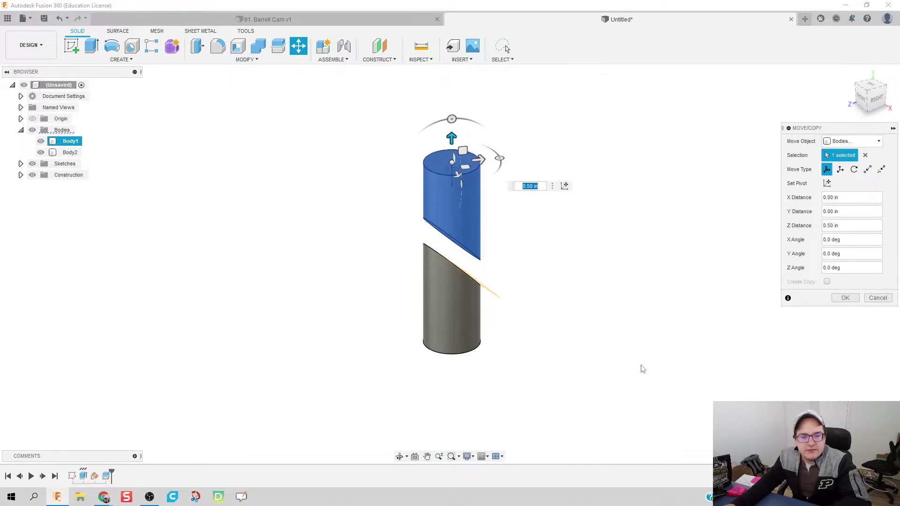
{"action": "left_click", "coordinate": [855, 298]}
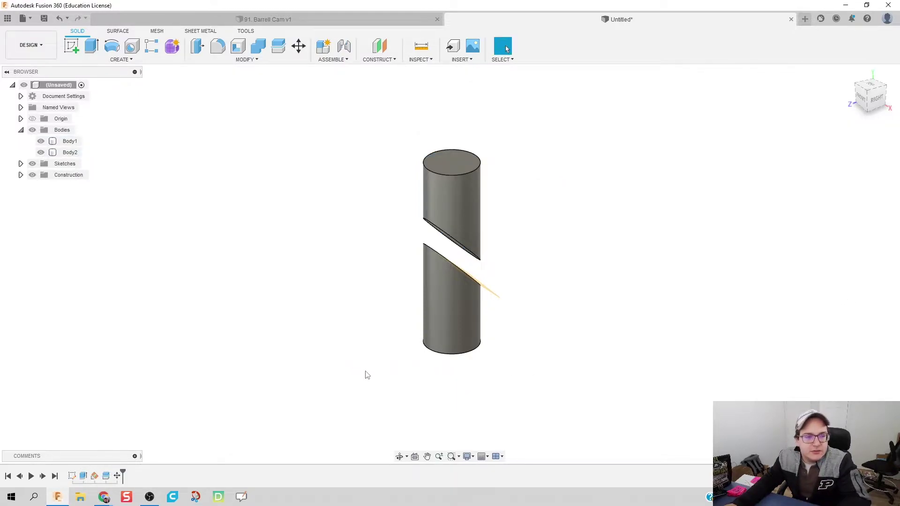
Sketch a small circle centred on the origin on the horizontal origin plane.
{"action": "left_click", "coordinate": [69, 53]}
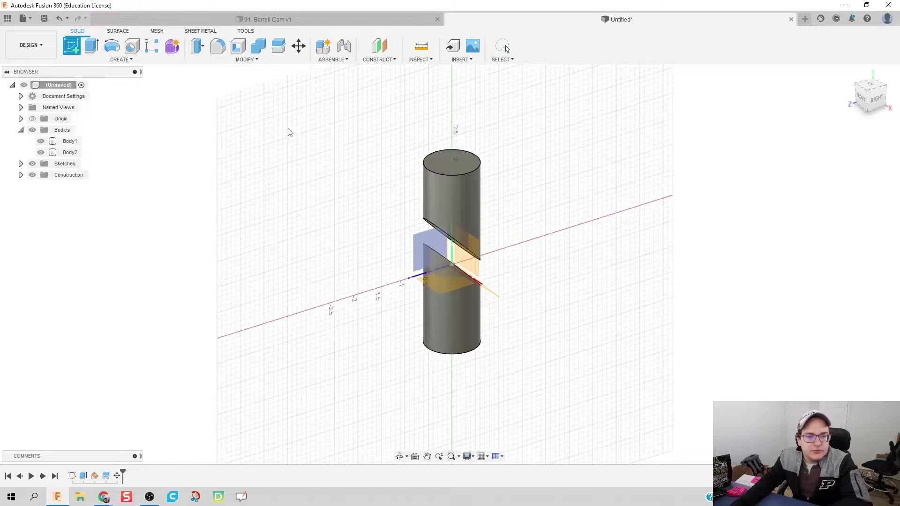
{"action": "left_click", "coordinate": [454, 234]}
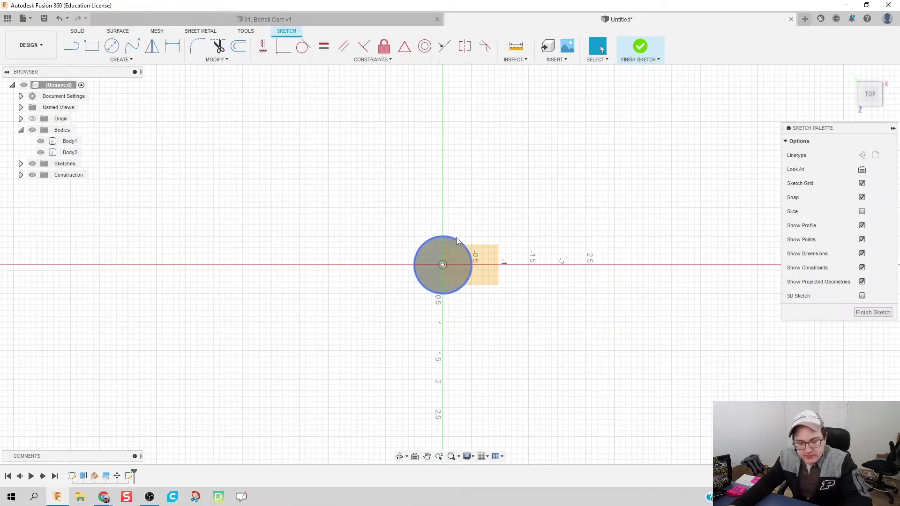
{"action": "key", "text": "c"}
{"action": "left_click", "coordinate": [442, 265]}
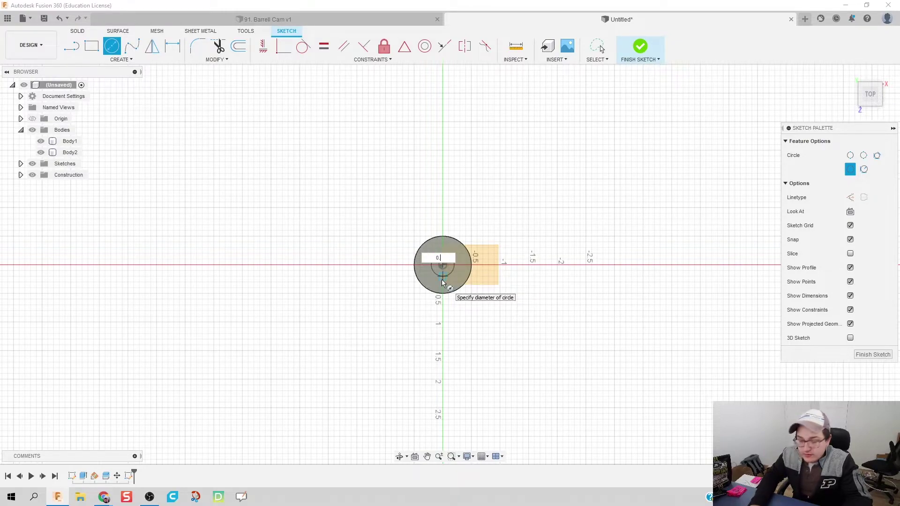
{"action": "key", "text": "Return"}
{"action": "key", "text": "Escape"}
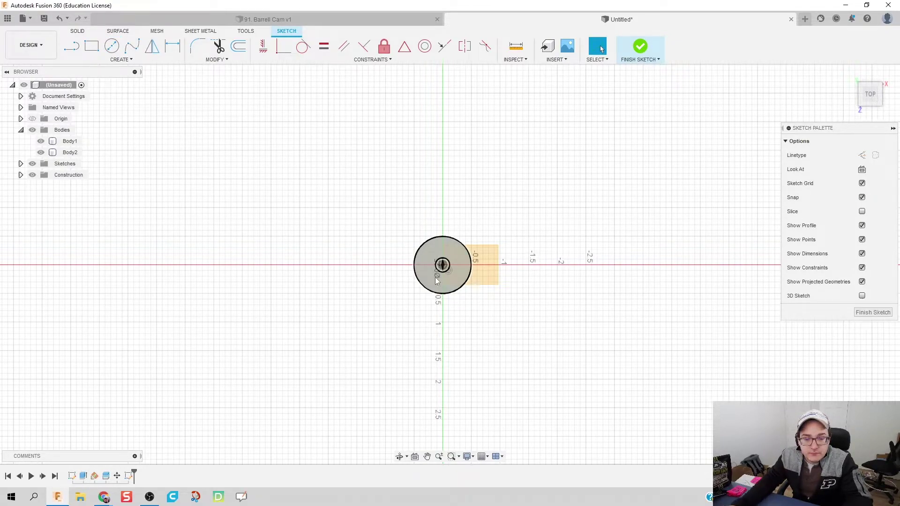
Set the small circle's diameter to 0.375 in and finish the sketch.
{"action": "scroll", "coordinate": [441, 271], "scroll_direction": "down", "scroll_amount": 1}
{"action": "scroll", "coordinate": [441, 271], "scroll_direction": "up", "scroll_amount": 3}
{"action": "left_click", "coordinate": [445, 278]}
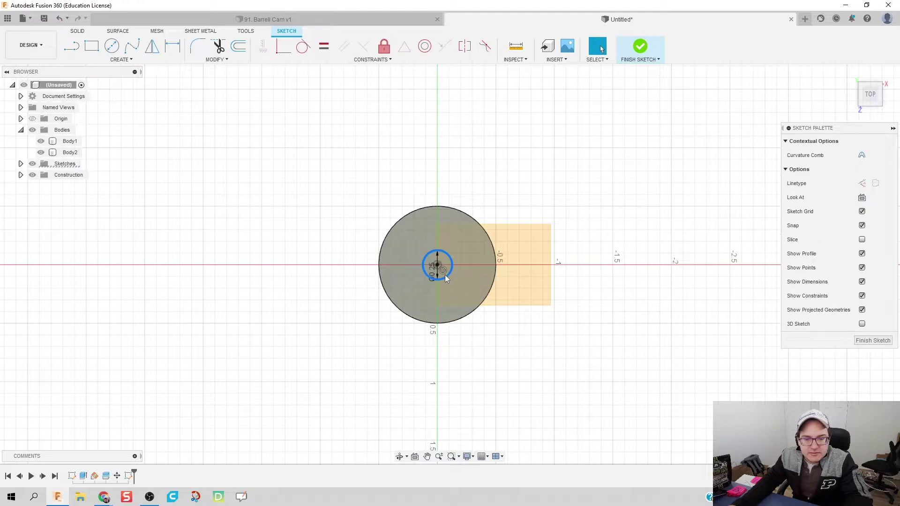
{"action": "double_click", "coordinate": [434, 276]}
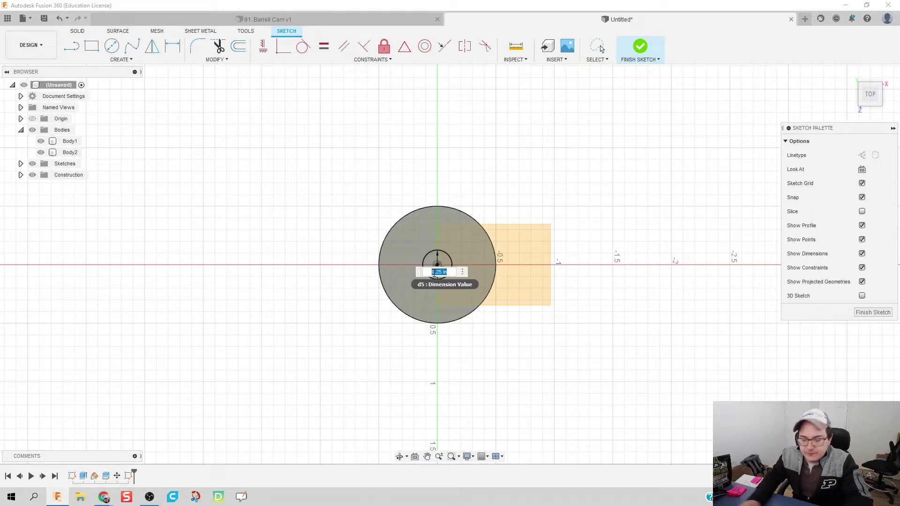
{"action": "type", "text": "0.375"}
{"action": "key", "text": "Return"}
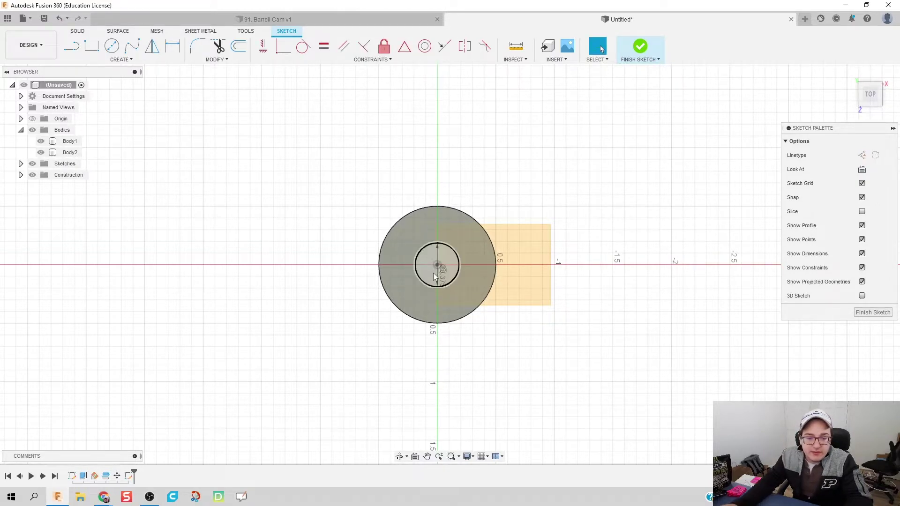
{"action": "left_click", "coordinate": [628, 63]}
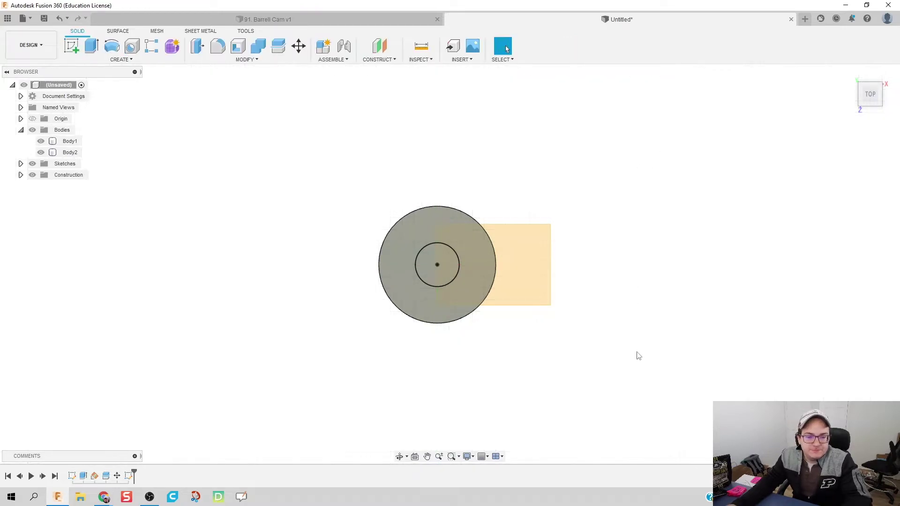
Extrude the small circle -3.60 in down through both halves with the Join operation.
{"action": "key", "text": "e"}
{"action": "left_click", "coordinate": [451, 94]}
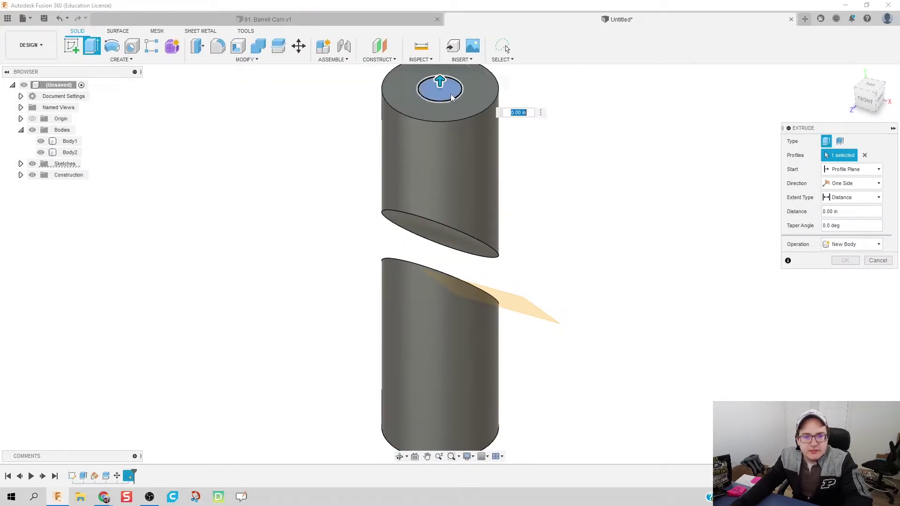
{"action": "type", "text": "-2.6"}
{"action": "left_click_drag", "start_coordinate": [449, 349], "coordinate": [462, 422]}
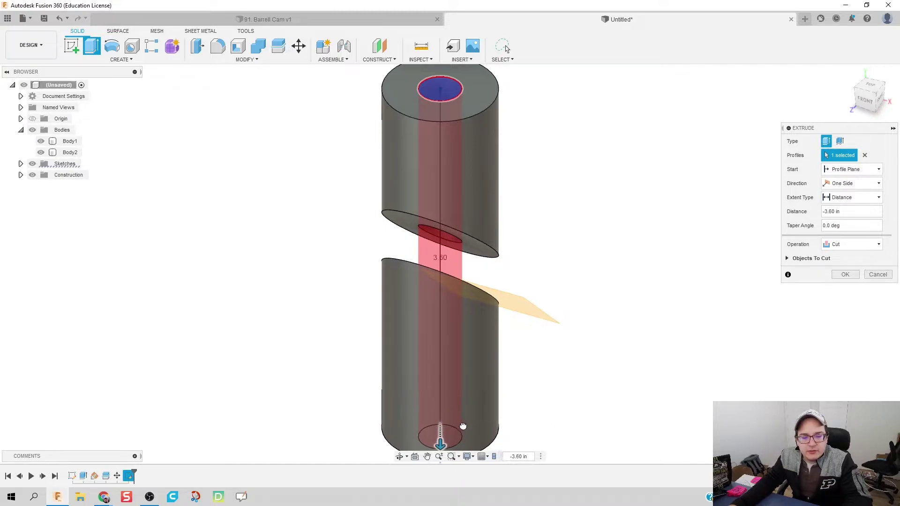
{"action": "scroll", "coordinate": [531, 406], "scroll_direction": "up", "scroll_amount": 2}
{"action": "middle_click_drag", "start_coordinate": [530, 406], "coordinate": [548, 318], "text": "shift"}
{"action": "left_click", "coordinate": [855, 245]}
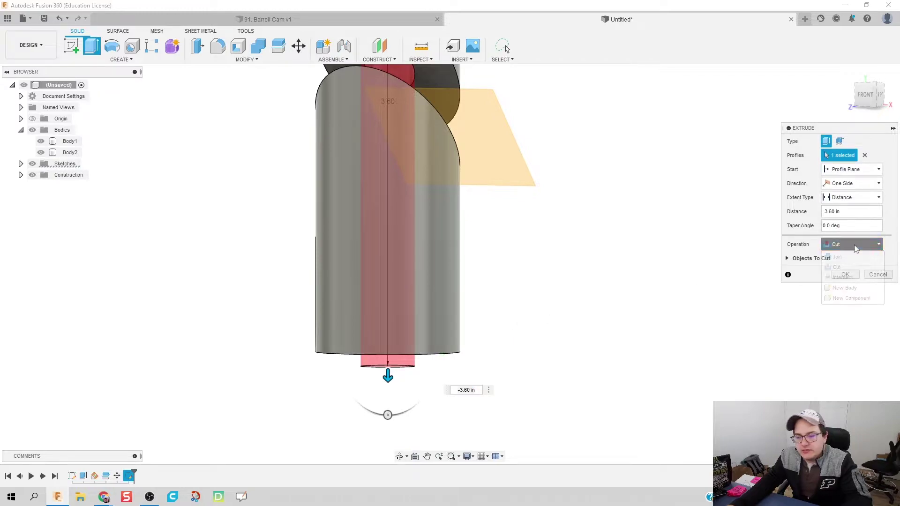
{"action": "left_click", "coordinate": [839, 255]}
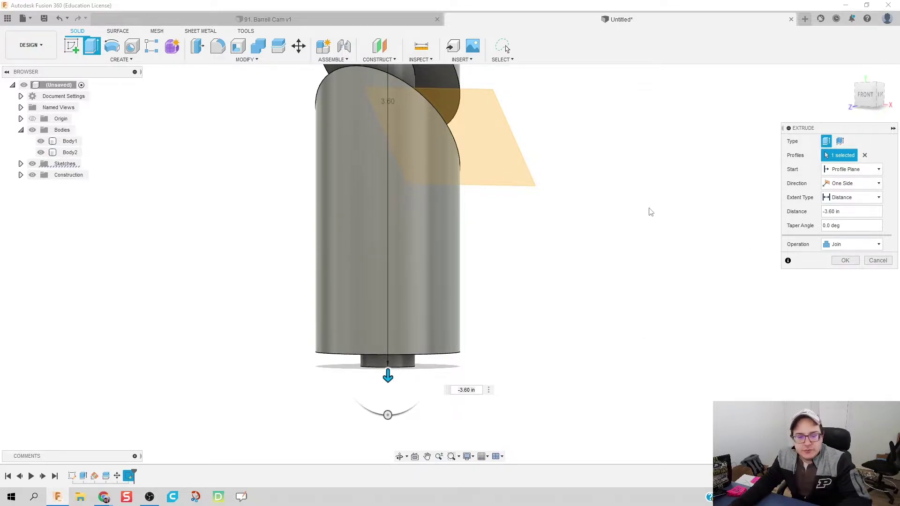
{"action": "middle_click_drag", "start_coordinate": [645, 217], "coordinate": [856, 253], "text": "shift"}
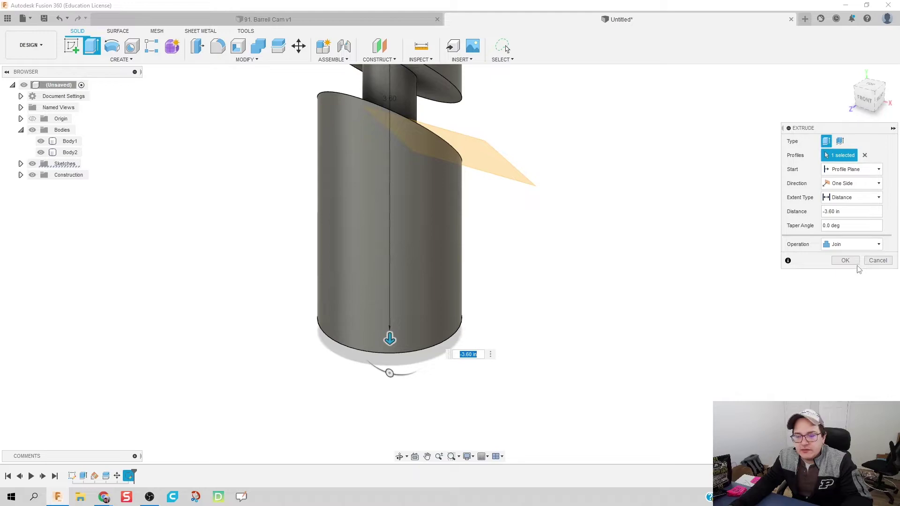
Join the rod extrusion so both halves become one body.
{"action": "left_click", "coordinate": [845, 260]}
{"action": "scroll", "coordinate": [539, 181], "scroll_direction": "down", "scroll_amount": 4}
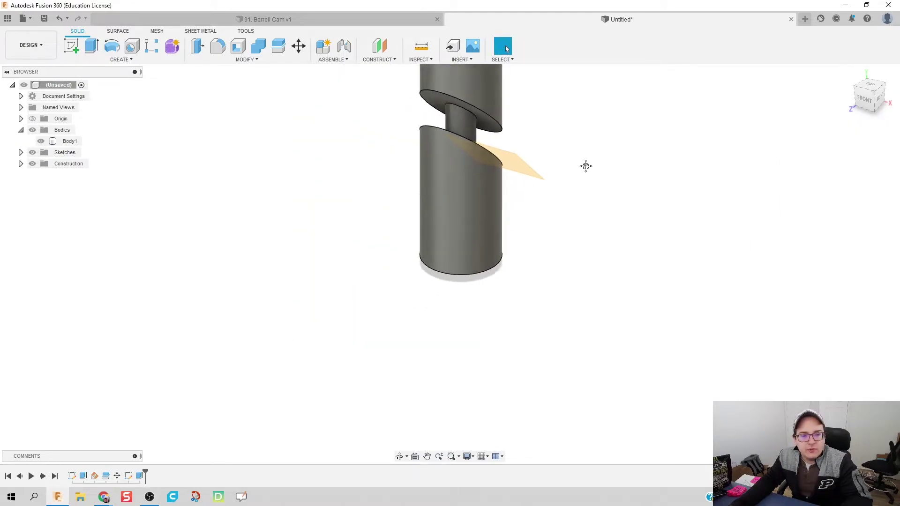
{"action": "middle_click_drag", "start_coordinate": [586, 166], "coordinate": [545, 287]}
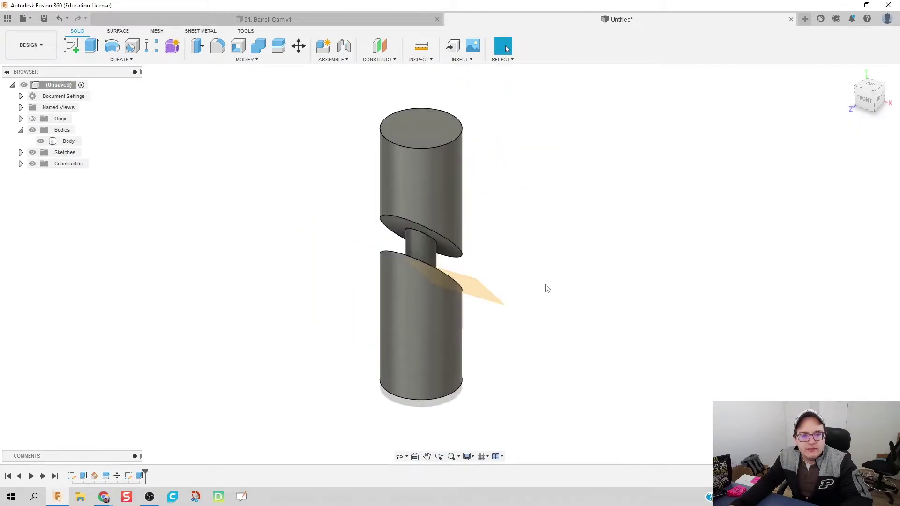
Convert Body1 into a component and rename it Barrell Cam.
{"action": "left_click", "coordinate": [70, 141]}
{"action": "right_click", "coordinate": [73, 143]}
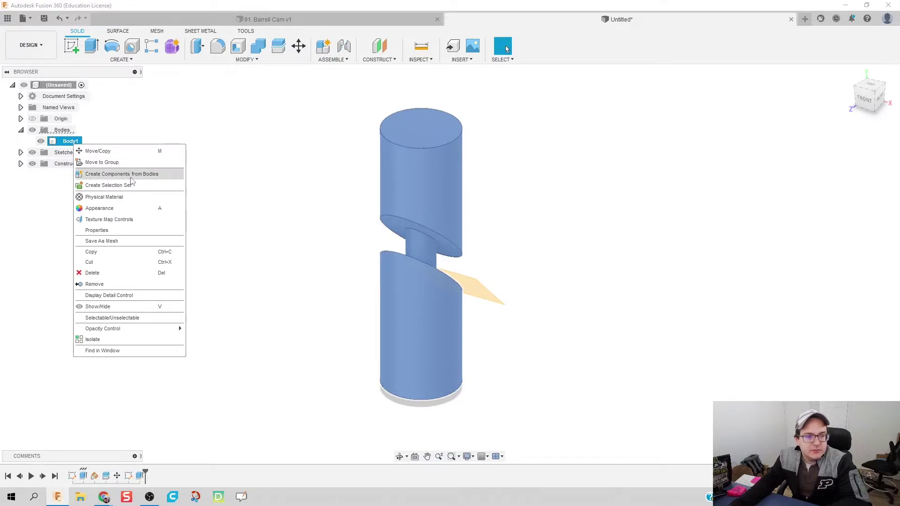
{"action": "left_click", "coordinate": [131, 178]}
{"action": "left_click", "coordinate": [56, 154]}
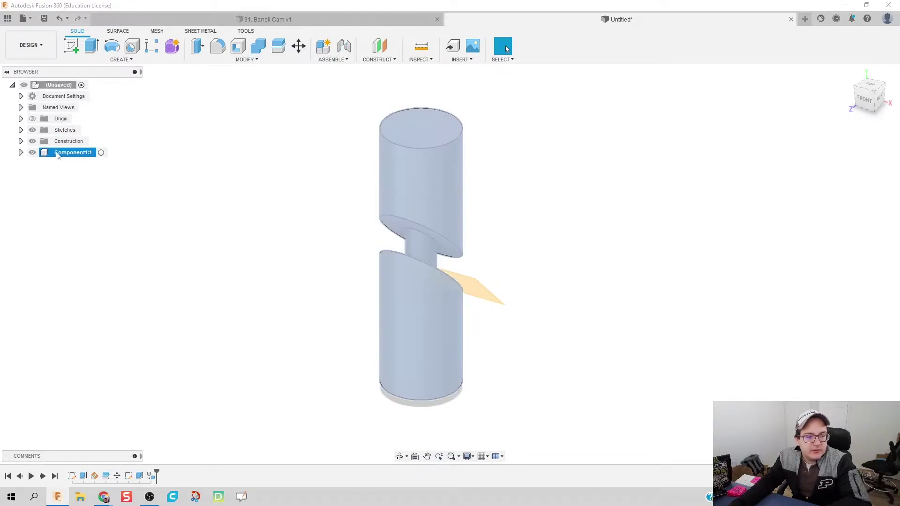
{"action": "left_click", "coordinate": [56, 154]}
{"action": "type", "text": "Barrell Cam"}
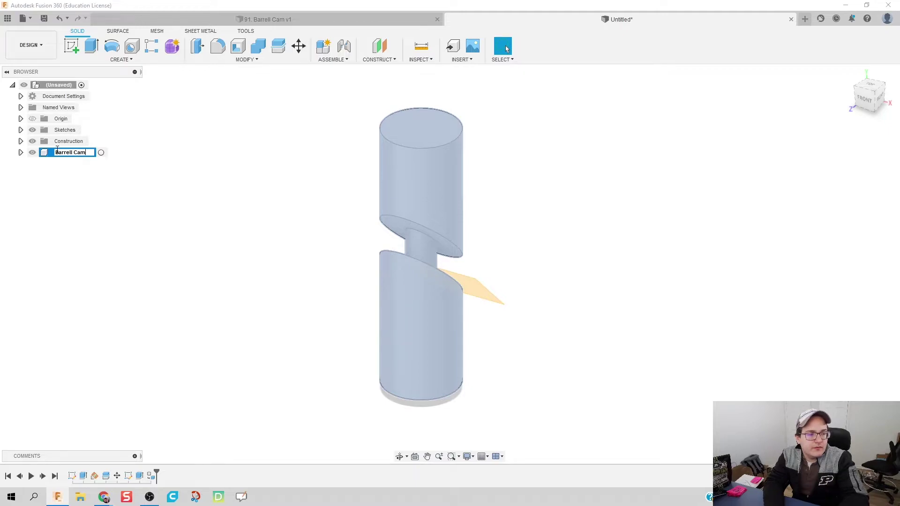
{"action": "key", "text": "Return"}
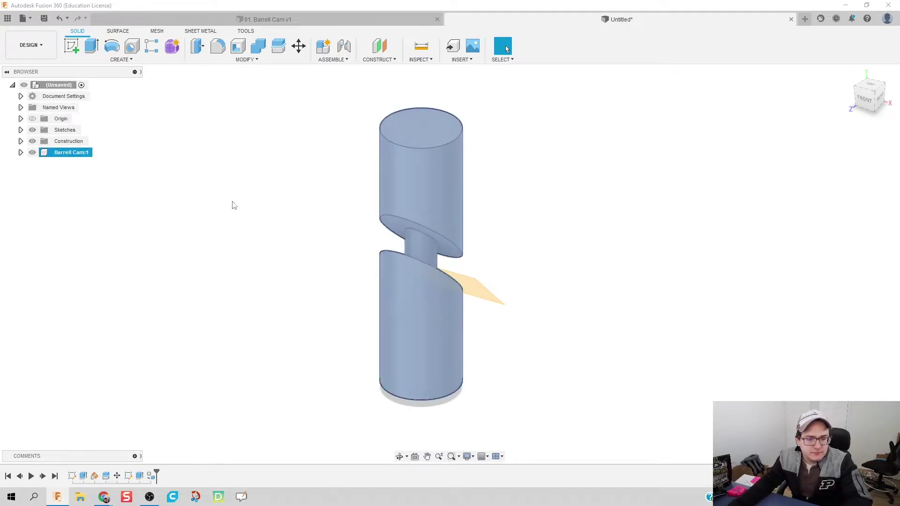
{"action": "left_click", "coordinate": [364, 288]}
{"action": "scroll", "coordinate": [327, 274], "scroll_direction": "down", "scroll_amount": 2}
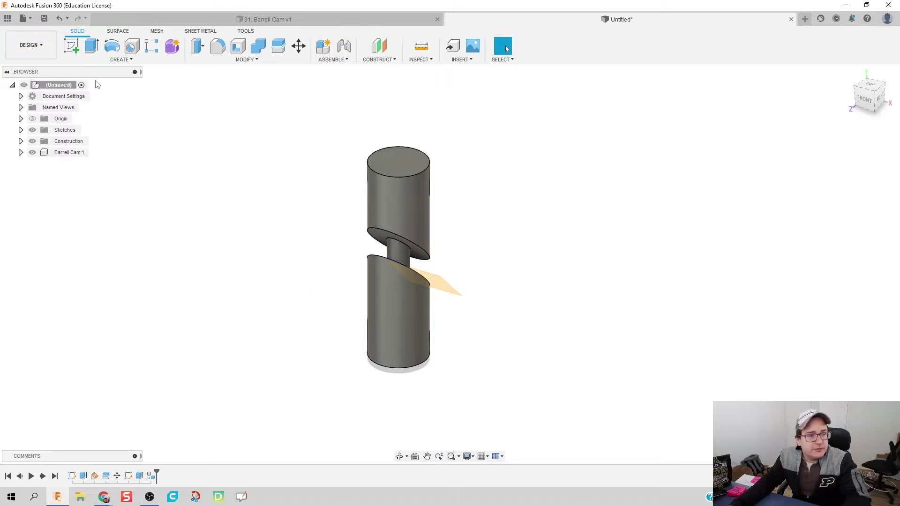
Extrude the cylinder's bottom face 0.10 in as a new component disk.
{"action": "left_click", "coordinate": [71, 45]}
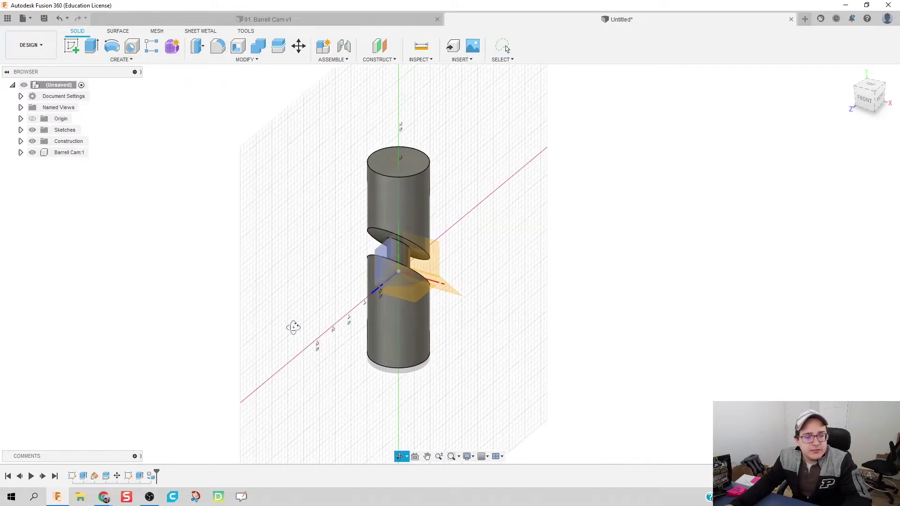
{"action": "middle_click_drag", "start_coordinate": [294, 326], "coordinate": [297, 244], "text": "shift"}
{"action": "key", "text": "Escape"}
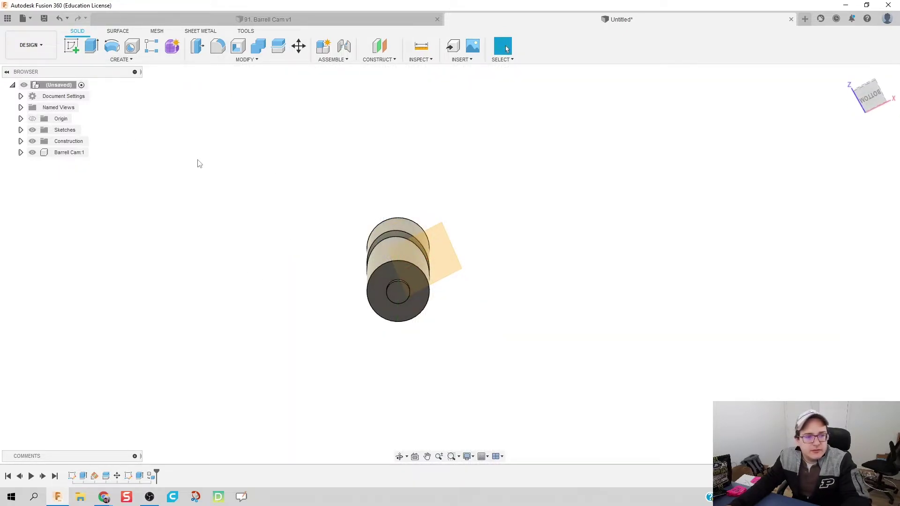
{"action": "middle_click_drag", "start_coordinate": [197, 163], "coordinate": [295, 211], "text": "shift"}
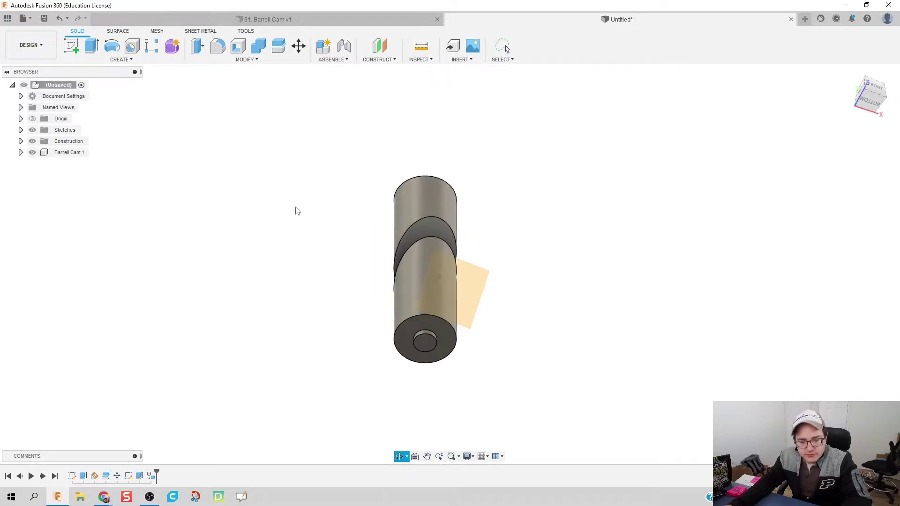
{"action": "key", "text": "e"}
{"action": "left_click", "coordinate": [412, 340]}
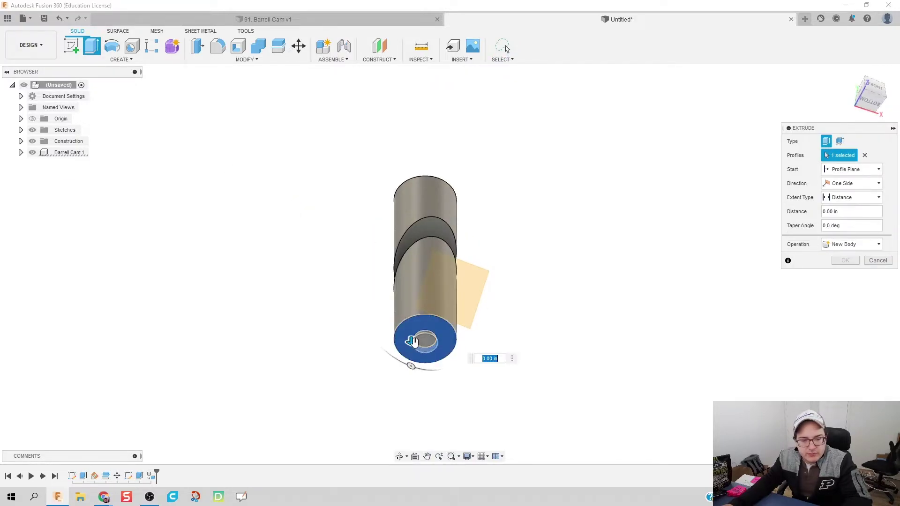
{"action": "left_click_drag", "start_coordinate": [411, 341], "coordinate": [412, 350]}
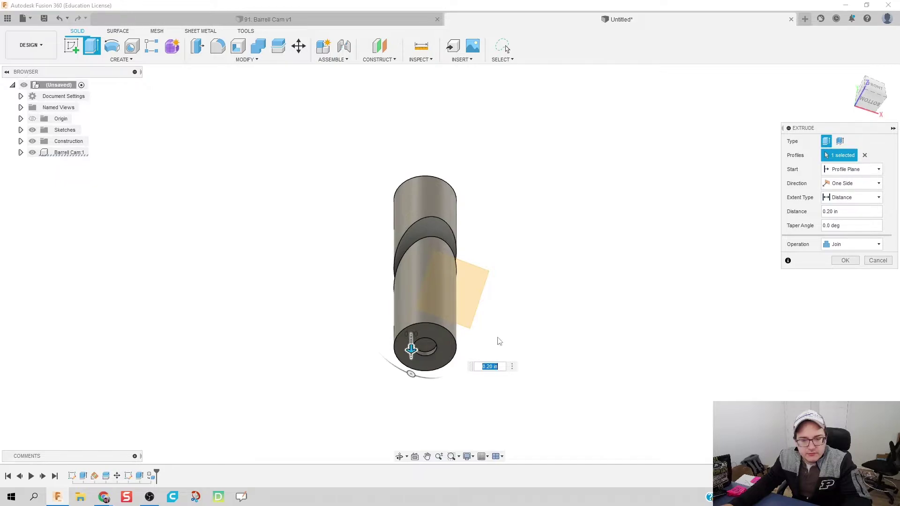
{"action": "left_click", "coordinate": [878, 244]}
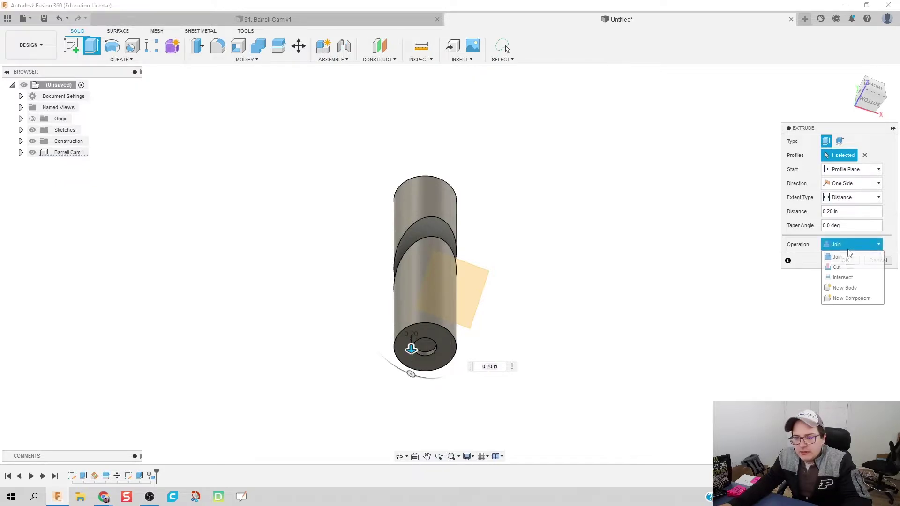
{"action": "left_click", "coordinate": [852, 298]}
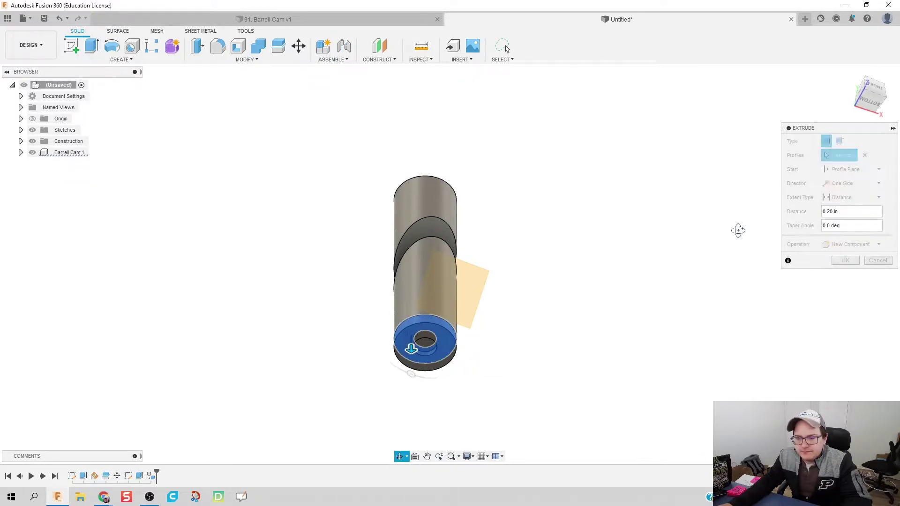
{"action": "middle_click_drag", "start_coordinate": [740, 229], "coordinate": [729, 270], "text": "shift"}
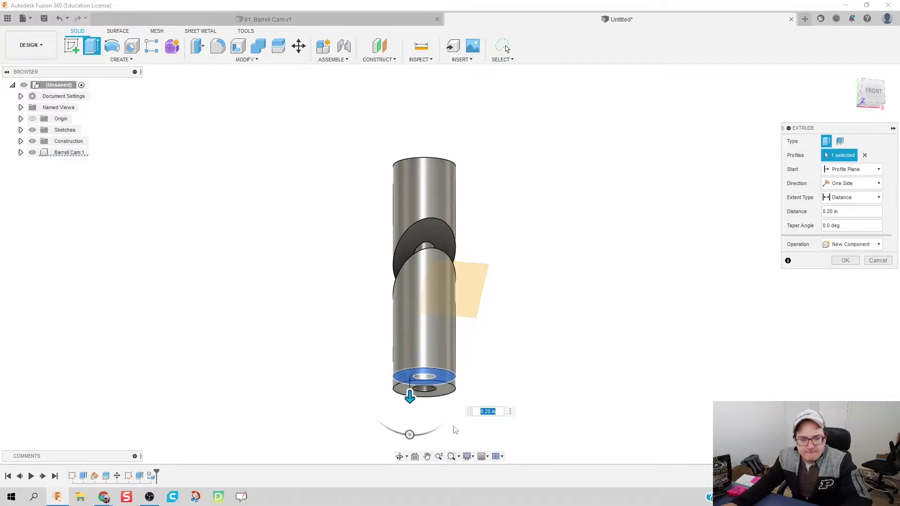
{"action": "left_click_drag", "start_coordinate": [410, 395], "coordinate": [410, 388]}
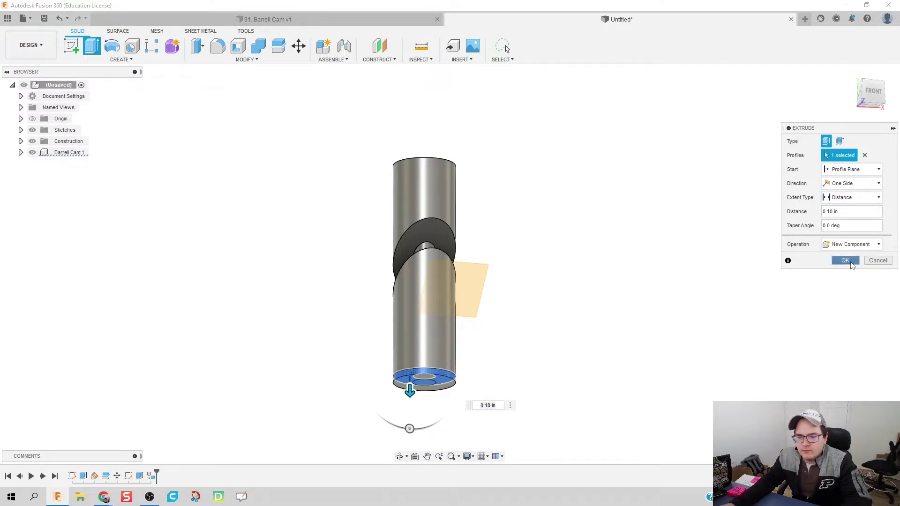
{"action": "left_click", "coordinate": [845, 261]}
Rename the new disk component to Disk.
{"action": "left_click", "coordinate": [65, 165]}
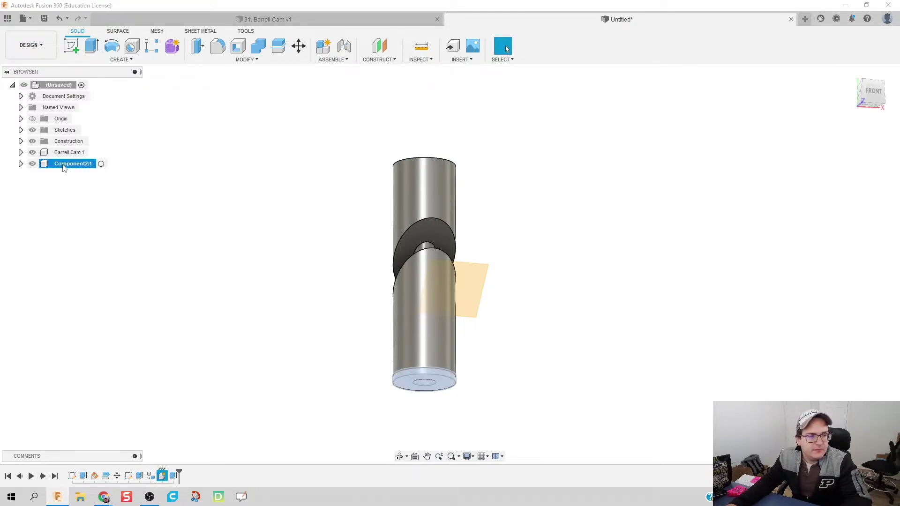
{"action": "double_click", "coordinate": [64, 165]}
{"action": "type", "text": "Disk"}
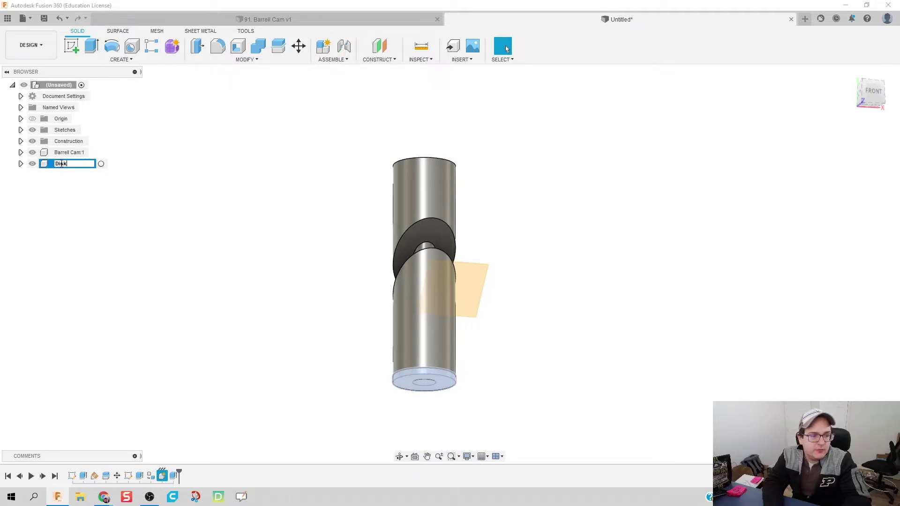
{"action": "key", "text": "Return"}
{"action": "left_click", "coordinate": [215, 227]}
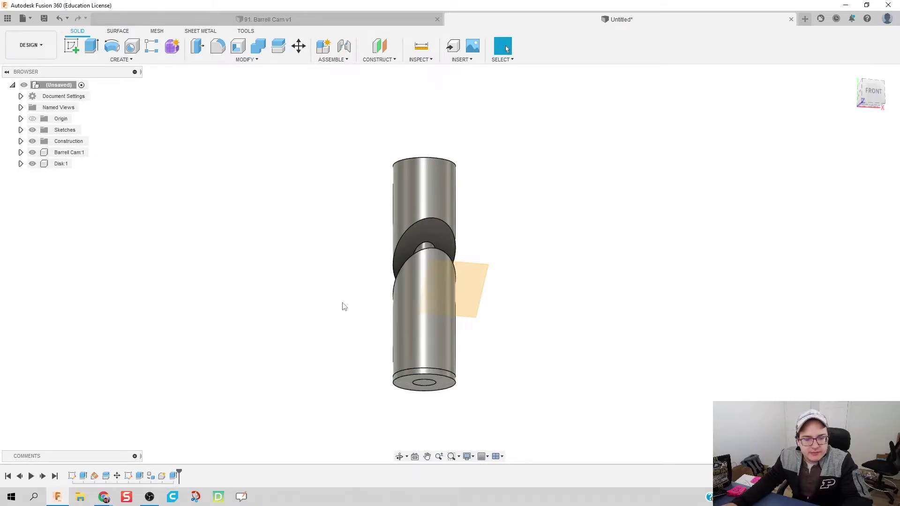
{"action": "middle_click_drag", "start_coordinate": [262, 211], "coordinate": [206, 229], "text": "shift"}
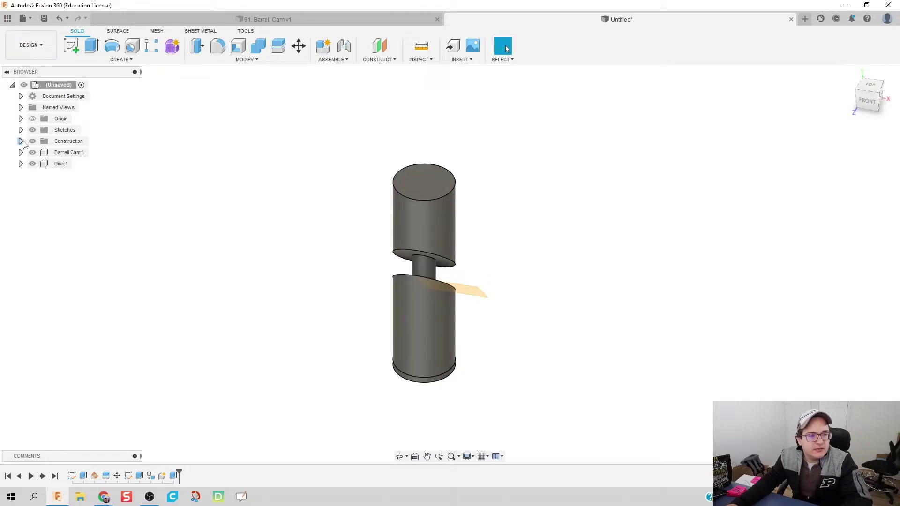
Hide the construction plane, show the origin, and start a sketch on the horizontal origin plane.
{"action": "left_click", "coordinate": [35, 141]}
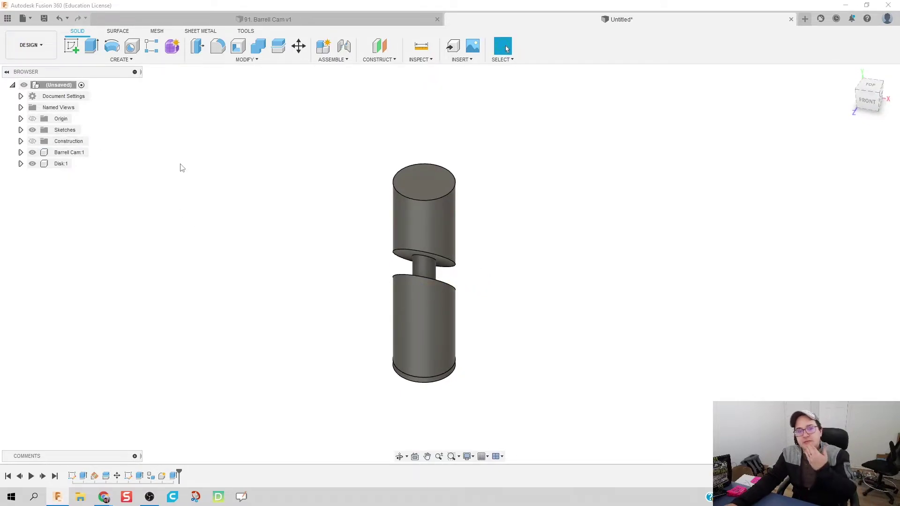
{"action": "left_click", "coordinate": [33, 119]}
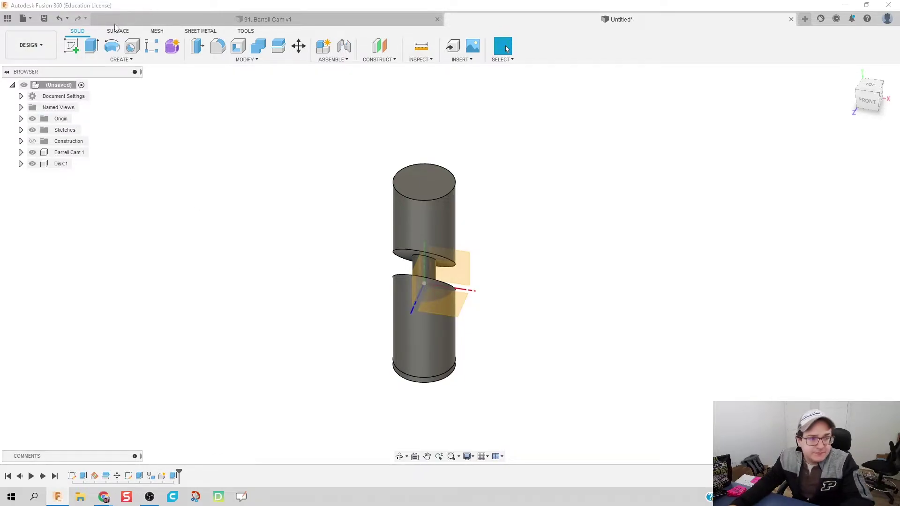
{"action": "left_click", "coordinate": [71, 46]}
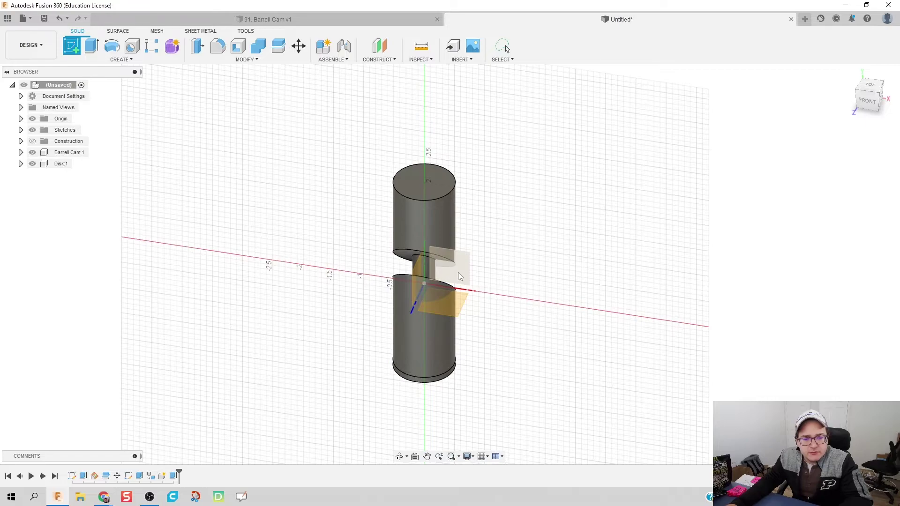
{"action": "left_click", "coordinate": [456, 315]}
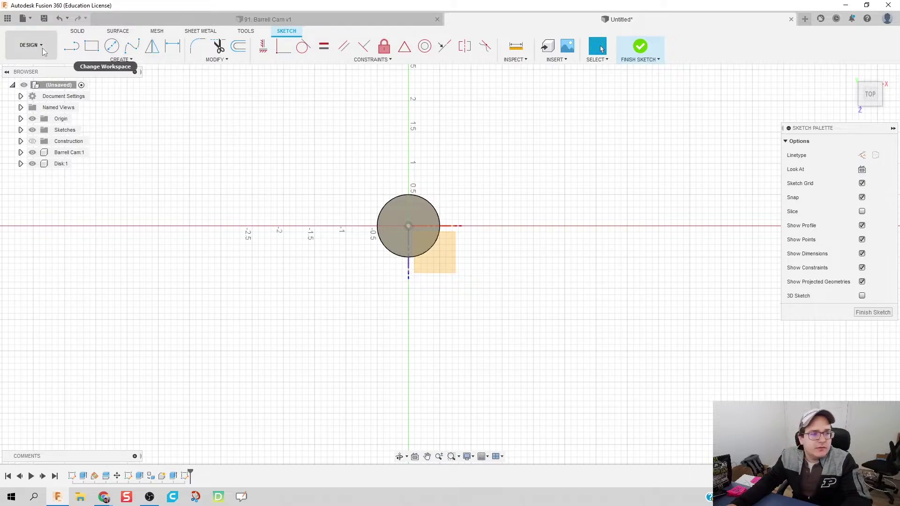
Draw a 0.25 in by 0.5 in centre rectangle beside the cam and finish the sketch.
{"action": "left_click", "coordinate": [121, 59]}
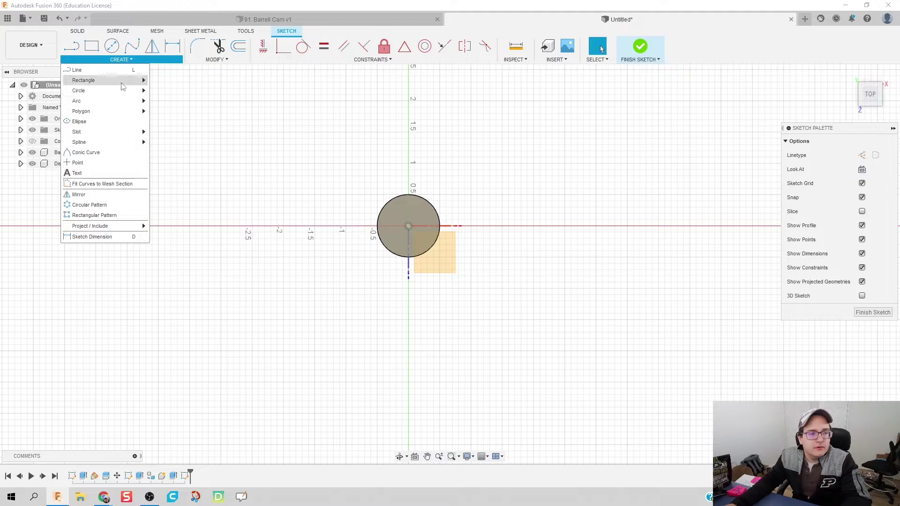
{"action": "mouse_move", "coordinate": [120, 80]}
{"action": "left_click", "coordinate": [173, 101]}
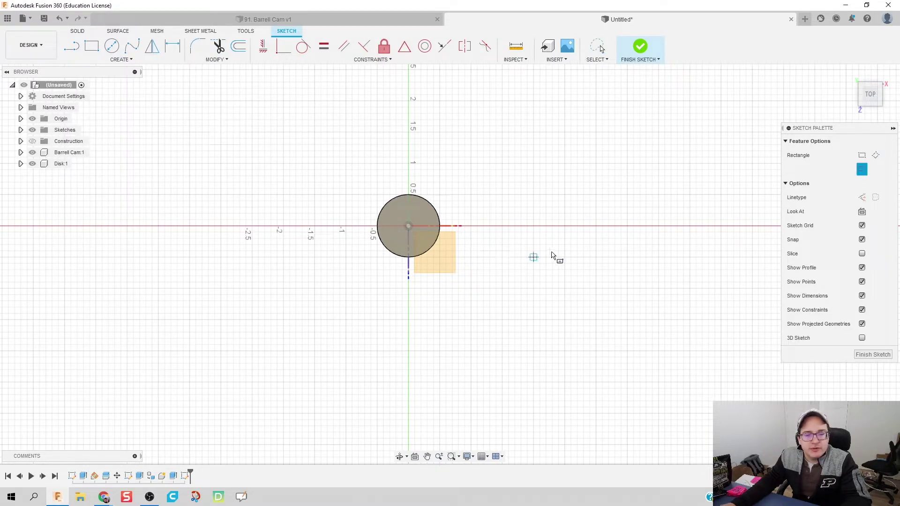
{"action": "left_click", "coordinate": [503, 226]}
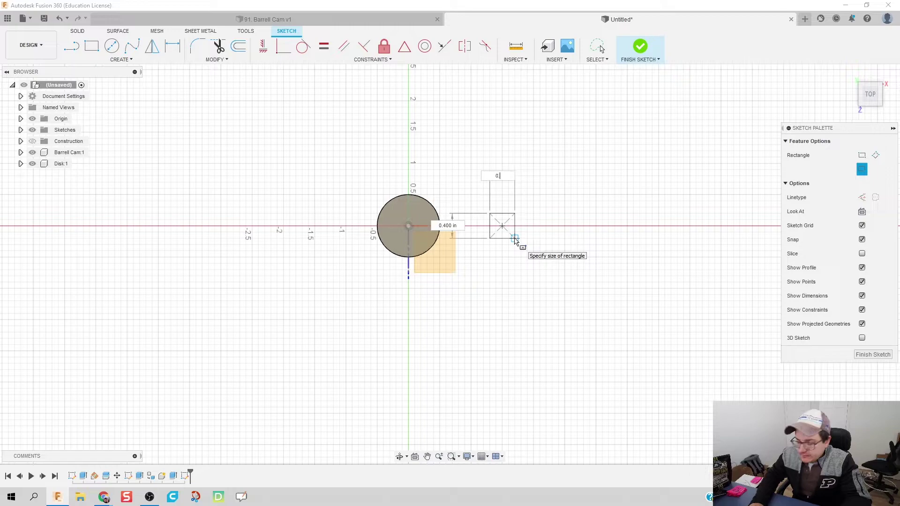
{"action": "type", "text": "0.25"}
{"action": "key", "text": "Tab"}
{"action": "type", "text": "0.5"}
{"action": "key", "text": "Tab"}
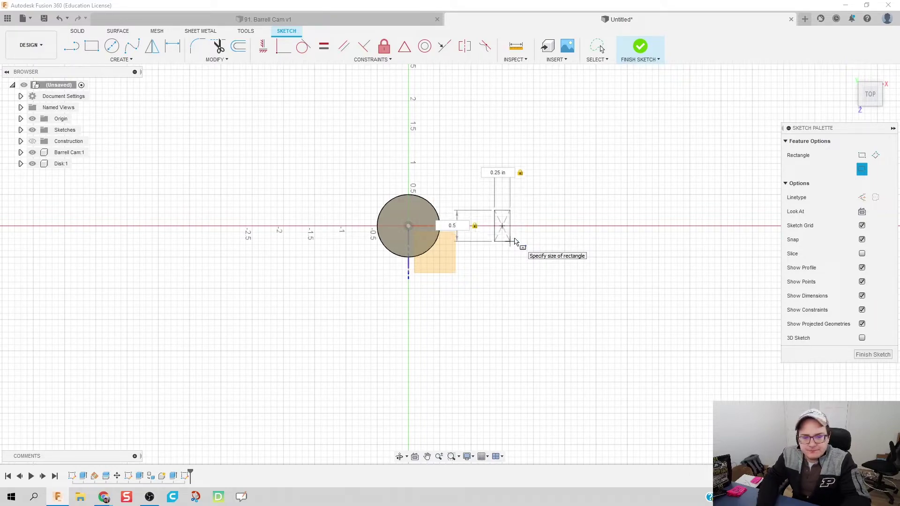
{"action": "type", "text": "0"}
{"action": "key", "text": "Return"}
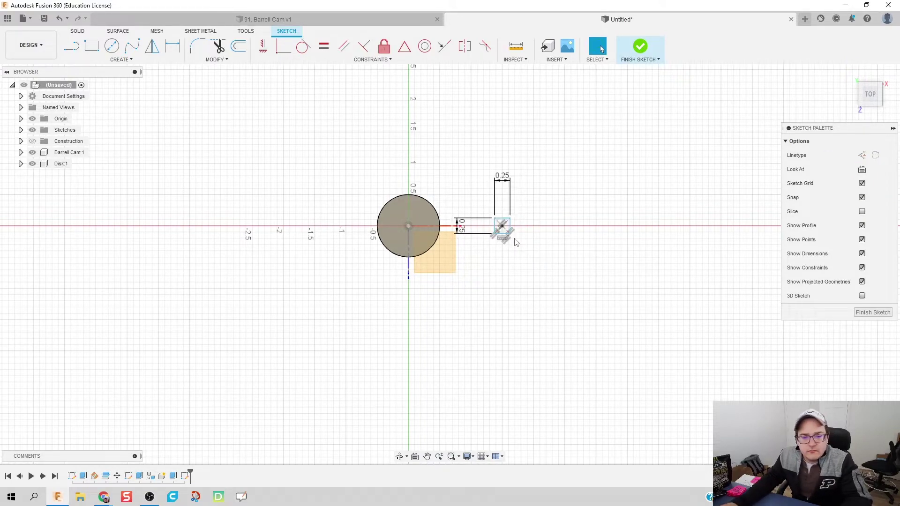
{"action": "left_click", "coordinate": [640, 46]}
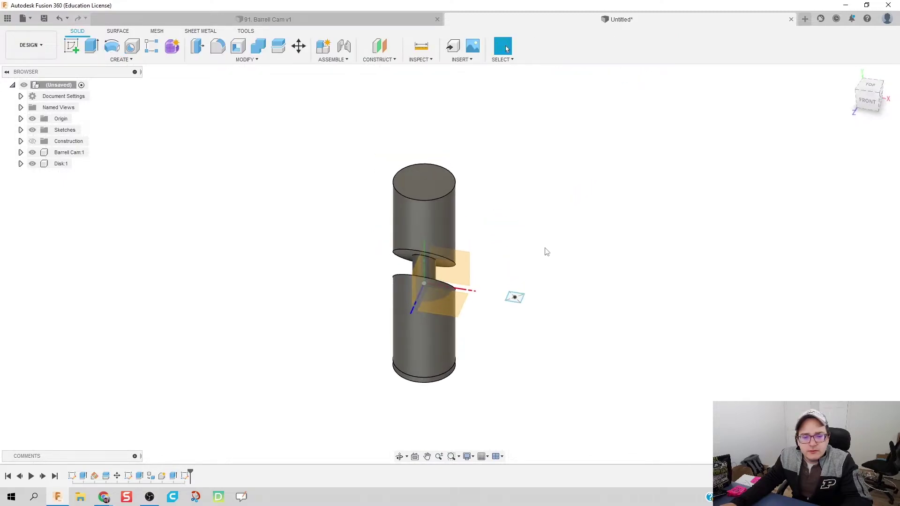
Extrude the square symmetrically 1.5 in as a new component bar.
{"action": "key", "text": "e"}
{"action": "left_click_drag", "start_coordinate": [514, 294], "coordinate": [515, 205]}
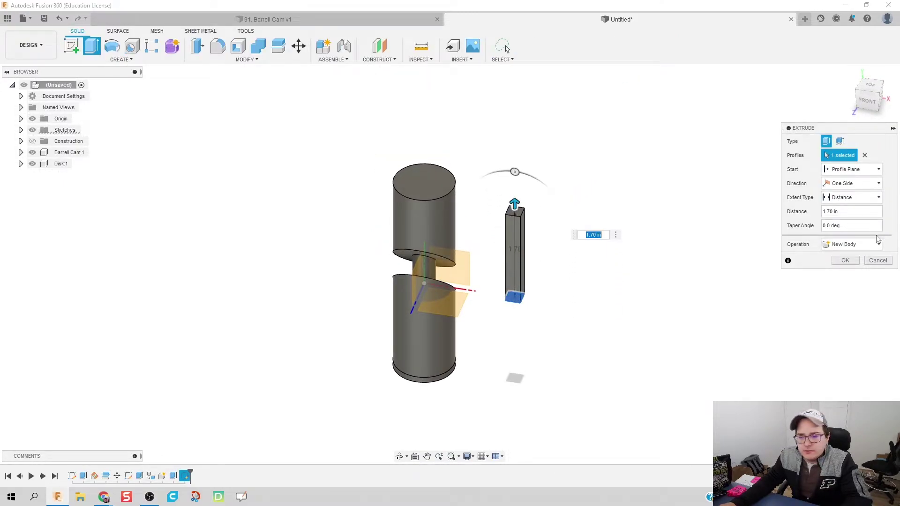
{"action": "left_click", "coordinate": [851, 185]}
{"action": "left_click", "coordinate": [843, 217]}
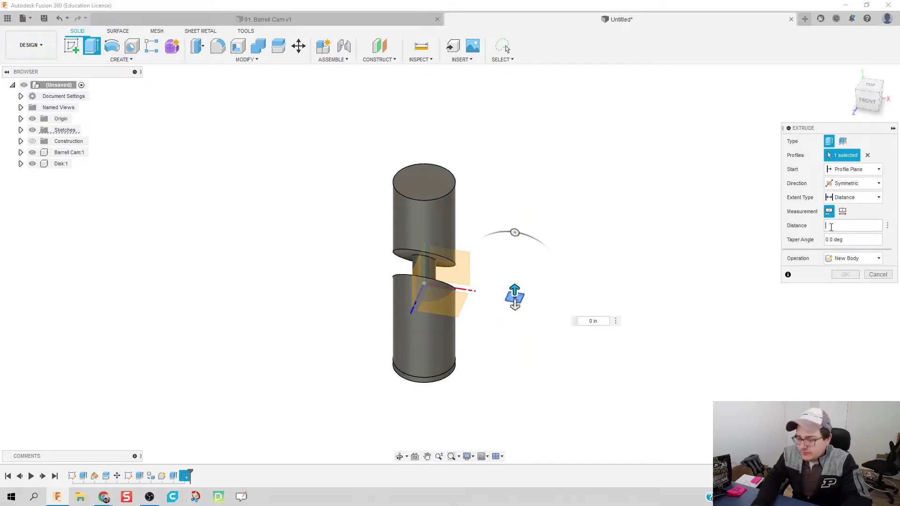
{"action": "left_click", "coordinate": [831, 227]}
{"action": "type", "text": "1.5"}
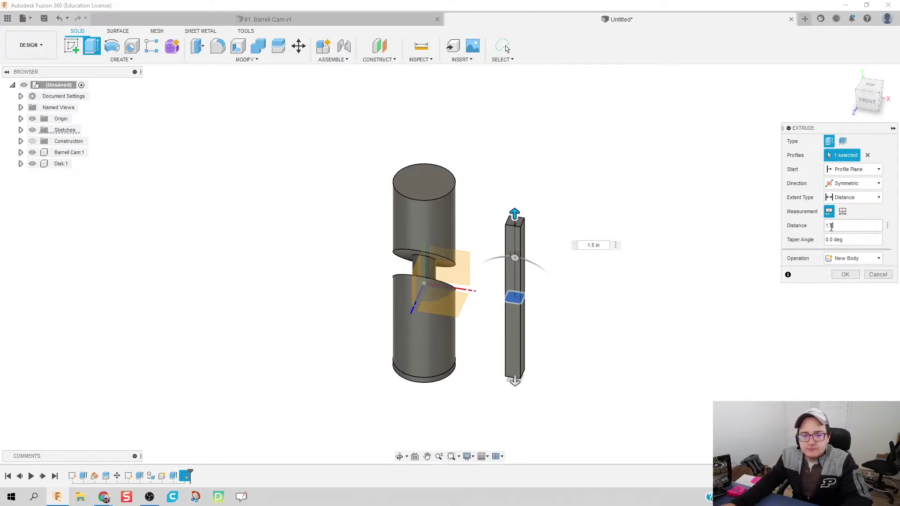
{"action": "left_click", "coordinate": [853, 258]}
{"action": "left_click", "coordinate": [854, 259]}
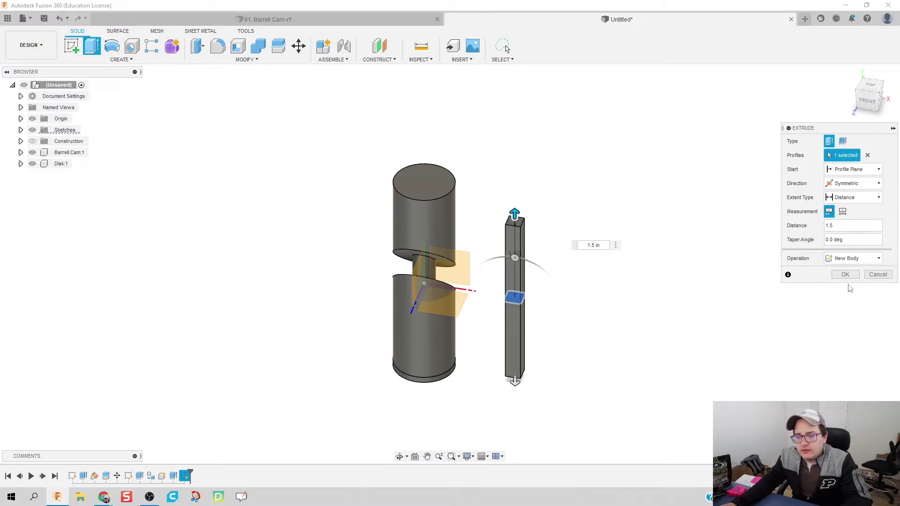
{"action": "left_click", "coordinate": [851, 258]}
{"action": "left_click", "coordinate": [855, 312]}
{"action": "left_click", "coordinate": [846, 275]}
Rename the new bar component to Slide.
{"action": "left_click", "coordinate": [71, 181]}
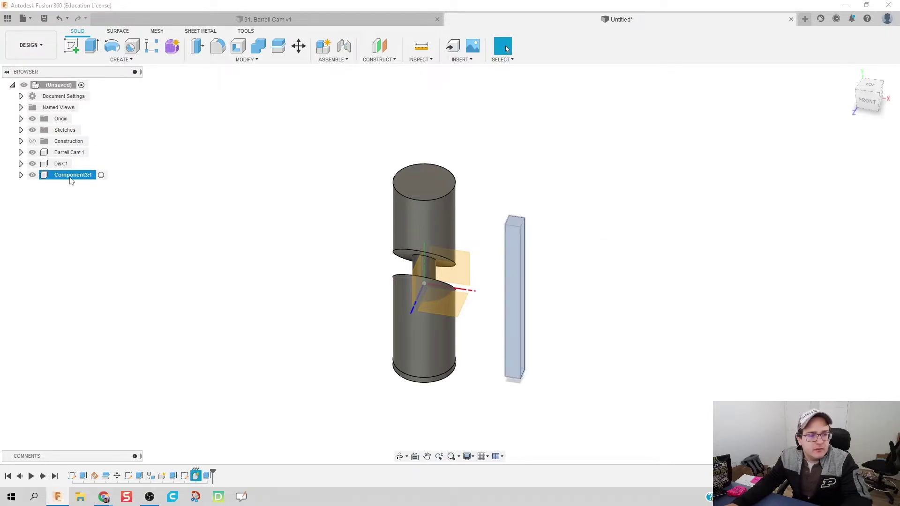
{"action": "double_click", "coordinate": [70, 175]}
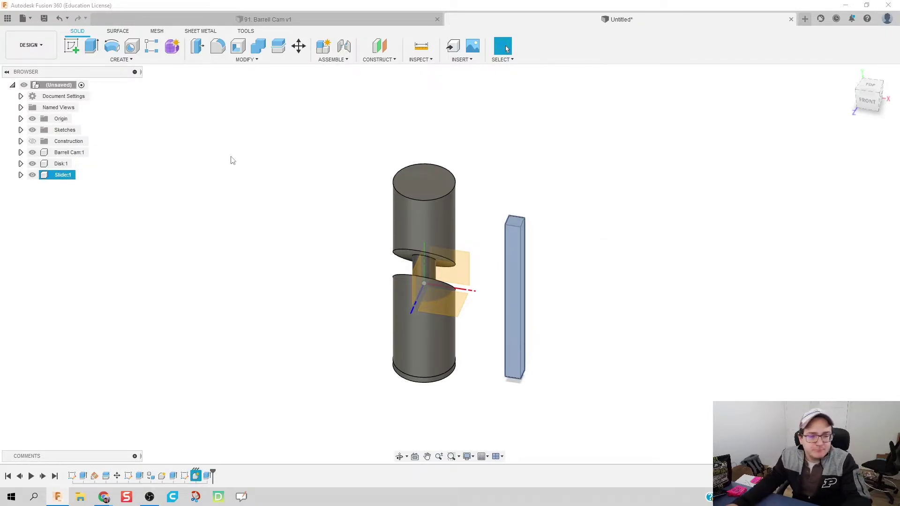
{"action": "left_click", "coordinate": [376, 243]}
{"action": "mouse_move", "coordinate": [348, 213]}
{"action": "middle_mouse_down", "text": "shift"}
{"action": "mouse_move", "coordinate": [332, 245]}
{"action": "mouse_move", "coordinate": [353, 183]}
{"action": "mouse_move", "coordinate": [295, 197]}
{"action": "mouse_move", "coordinate": [332, 195]}
{"action": "mouse_move", "coordinate": [352, 203]}
{"action": "mouse_move", "coordinate": [346, 211]}
{"action": "middle_mouse_up", "text": "shift"}
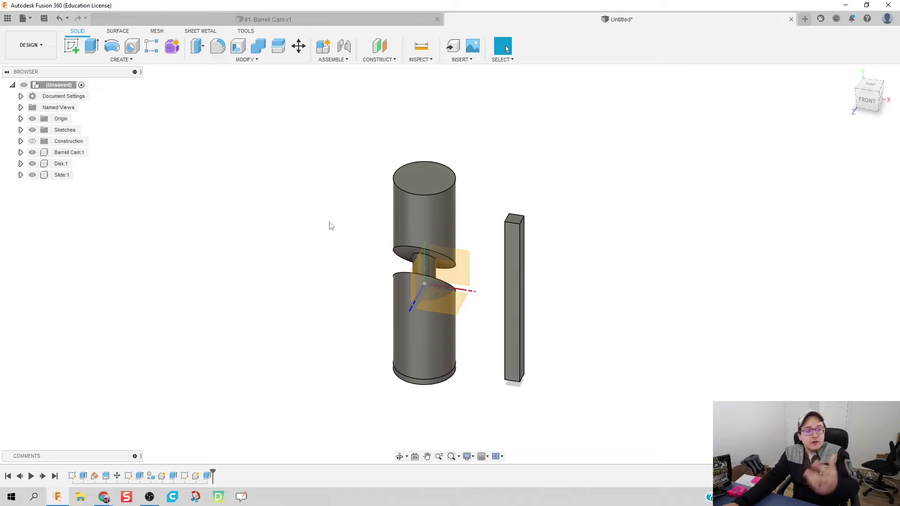
Reopen the square's sketch and zoom in on the 0.25 in square.
{"action": "double_click", "coordinate": [184, 477]}
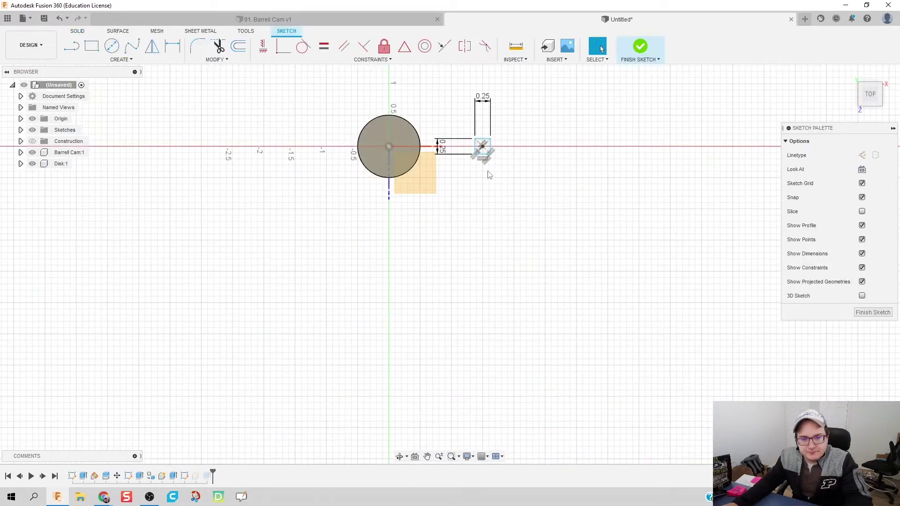
{"action": "scroll", "coordinate": [486, 148], "scroll_direction": "up", "scroll_amount": 2}
{"action": "middle_click_drag", "start_coordinate": [486, 148], "coordinate": [530, 209]}
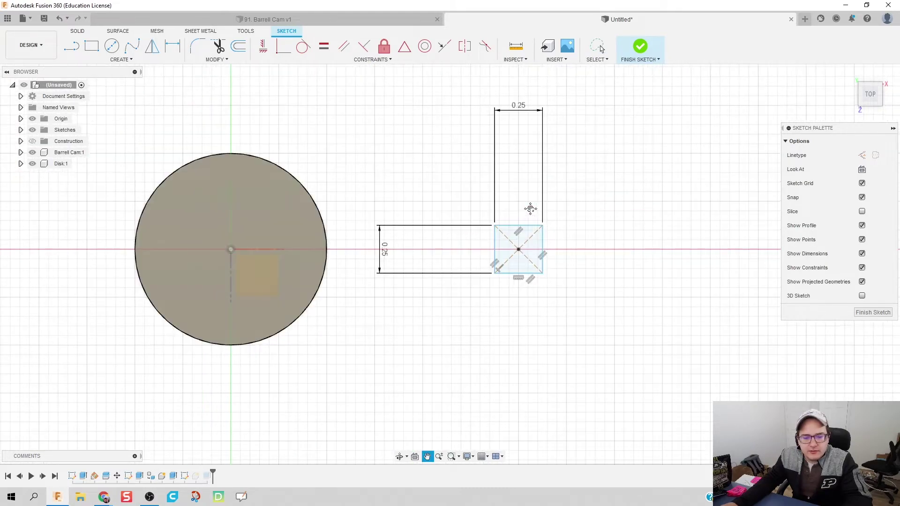
{"action": "scroll", "coordinate": [480, 203], "scroll_direction": "up", "scroll_amount": 1}
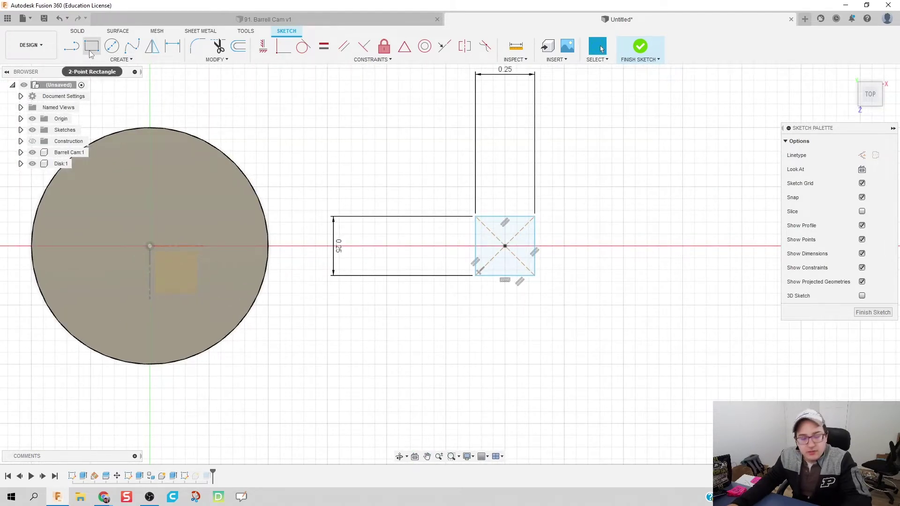
Draw a 0.400 in centre rectangle on the existing square's centre.
{"action": "left_click", "coordinate": [121, 60]}
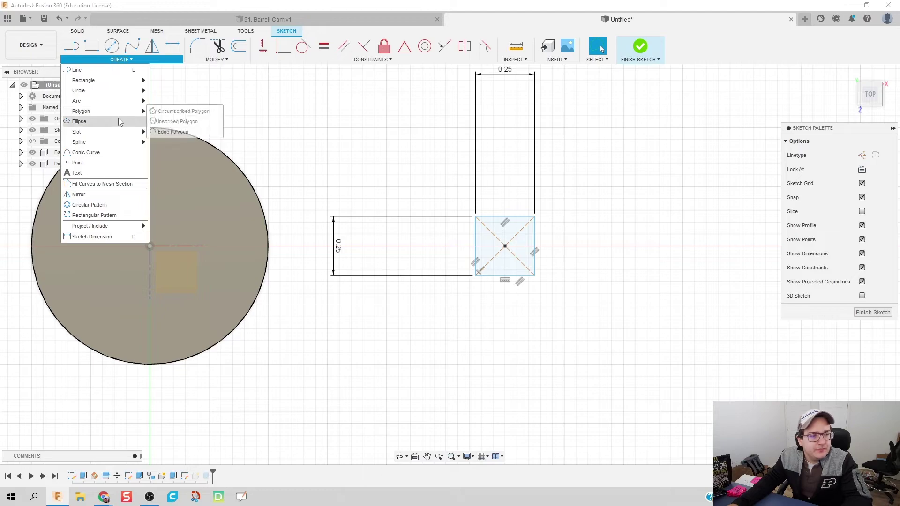
{"action": "mouse_move", "coordinate": [120, 80]}
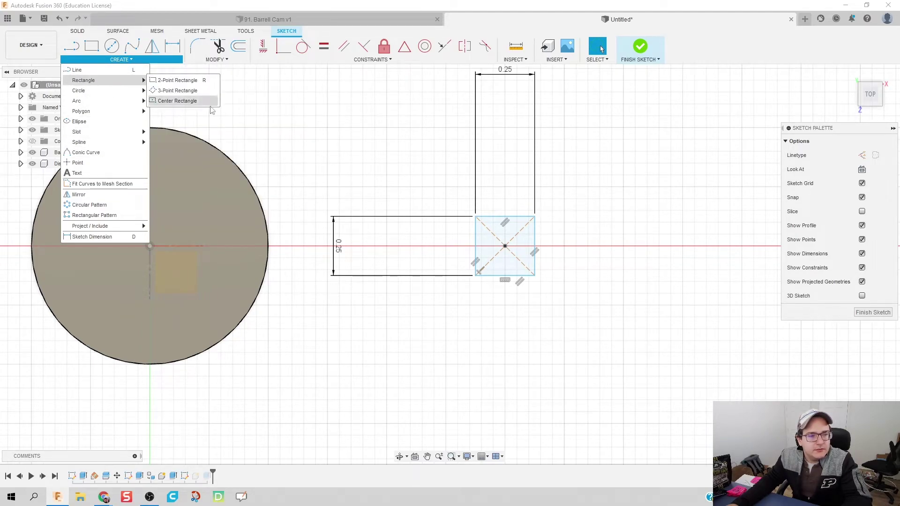
{"action": "left_click", "coordinate": [180, 101]}
{"action": "left_click", "coordinate": [504, 246]}
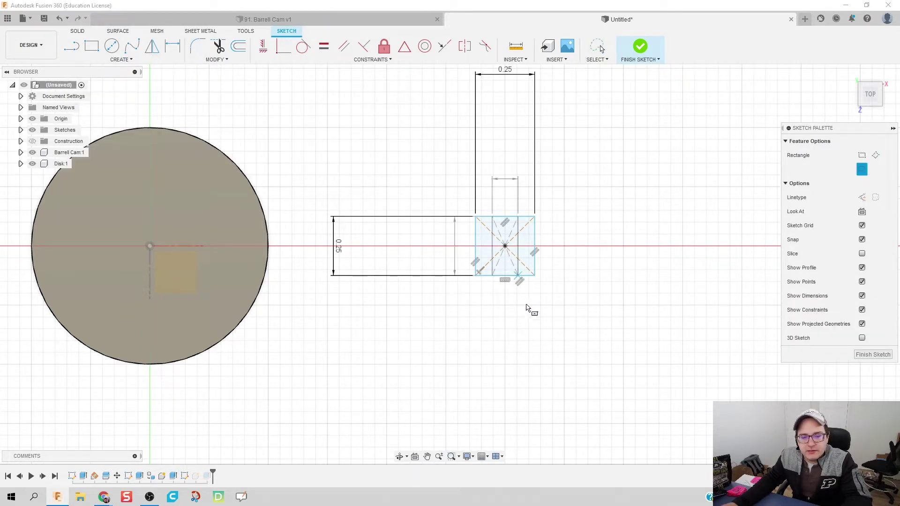
{"action": "left_click", "coordinate": [552, 293]}
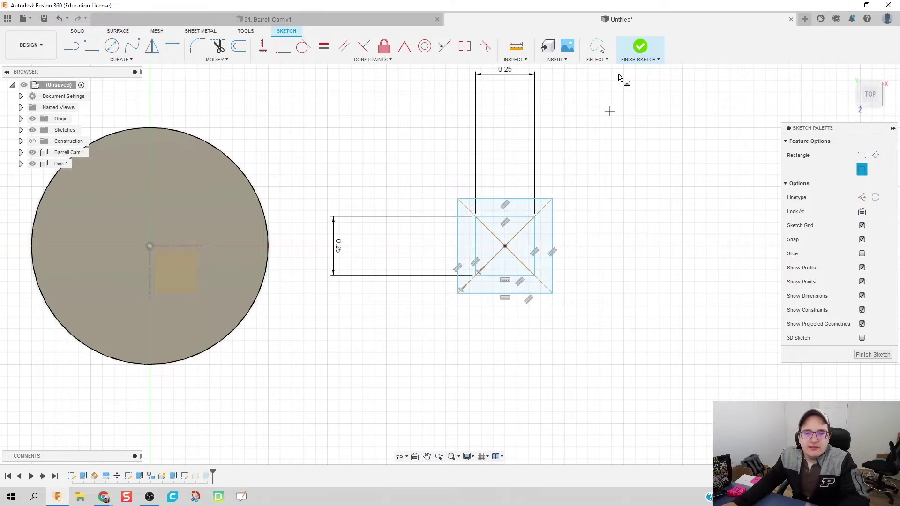
Finish the sketch and make Sketch3's square profile visible.
{"action": "left_click", "coordinate": [640, 47]}
{"action": "middle_click_drag", "start_coordinate": [581, 338], "coordinate": [531, 292], "text": "shift"}
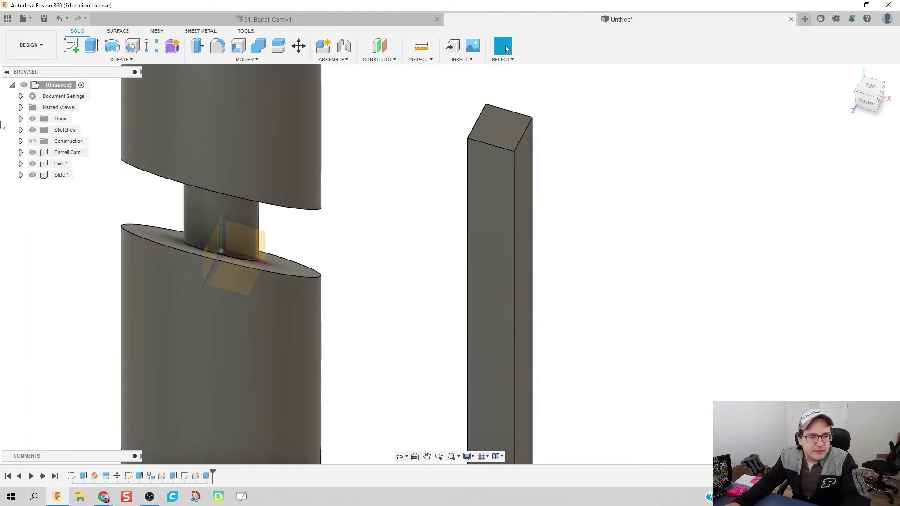
{"action": "left_click", "coordinate": [21, 130]}
{"action": "left_click", "coordinate": [41, 164]}
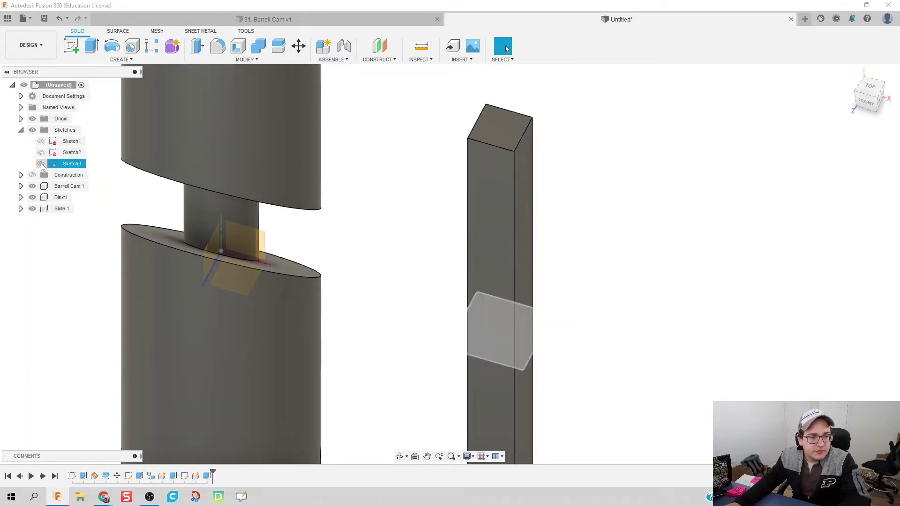
Extrude the square profile 0.40 in as a new component and start renaming it.
{"action": "key", "text": "e"}
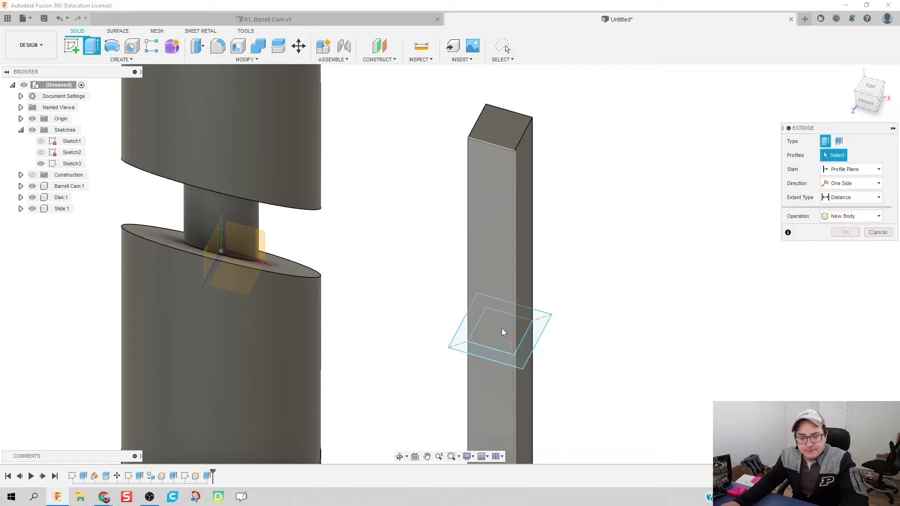
{"action": "left_click", "coordinate": [515, 332]}
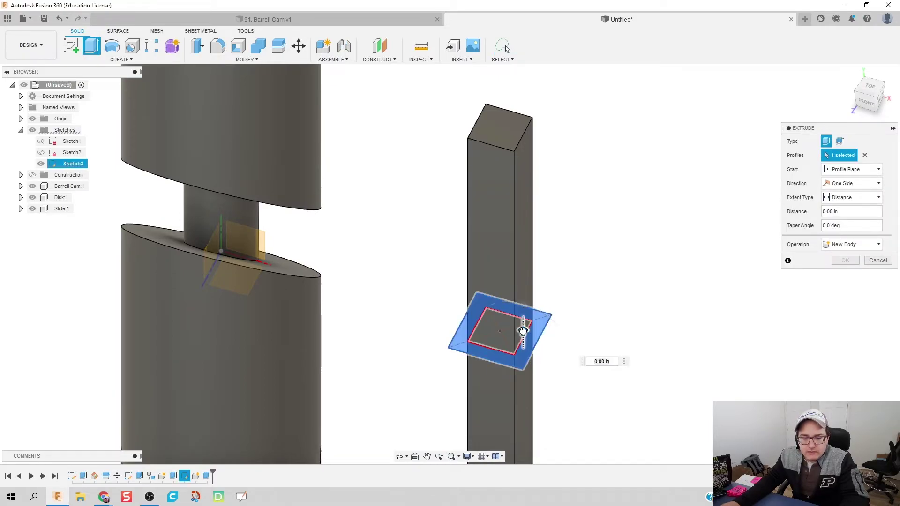
{"action": "left_click_drag", "start_coordinate": [518, 334], "coordinate": [523, 276]}
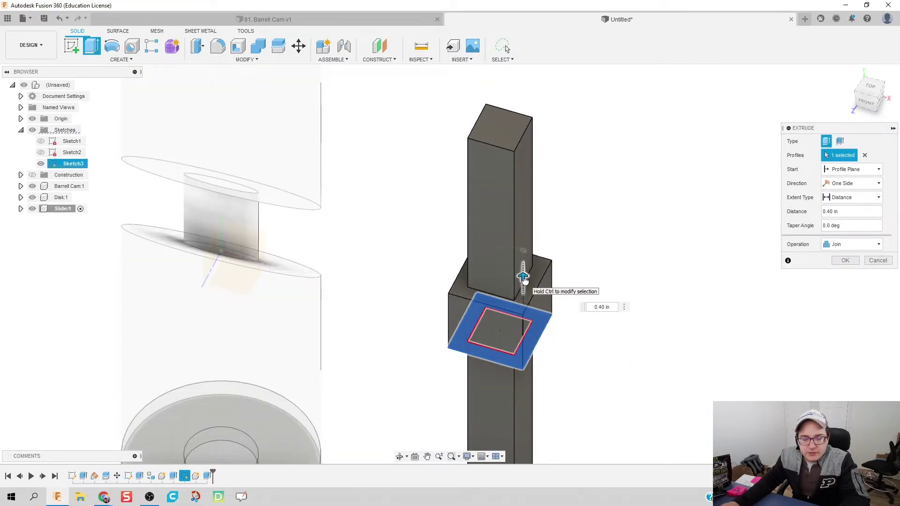
{"action": "scroll", "coordinate": [419, 289], "scroll_direction": "down", "scroll_amount": 1}
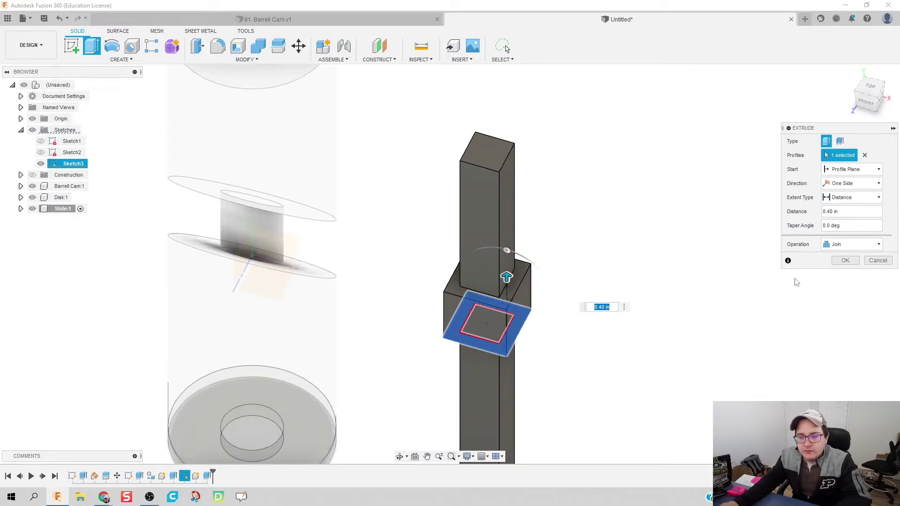
{"action": "left_click", "coordinate": [851, 244]}
{"action": "left_click", "coordinate": [847, 291]}
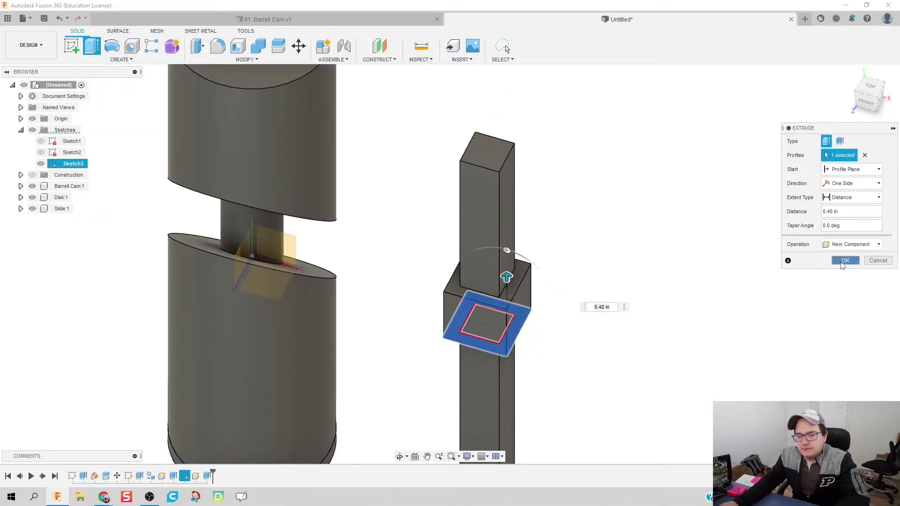
{"action": "left_click", "coordinate": [844, 261]}
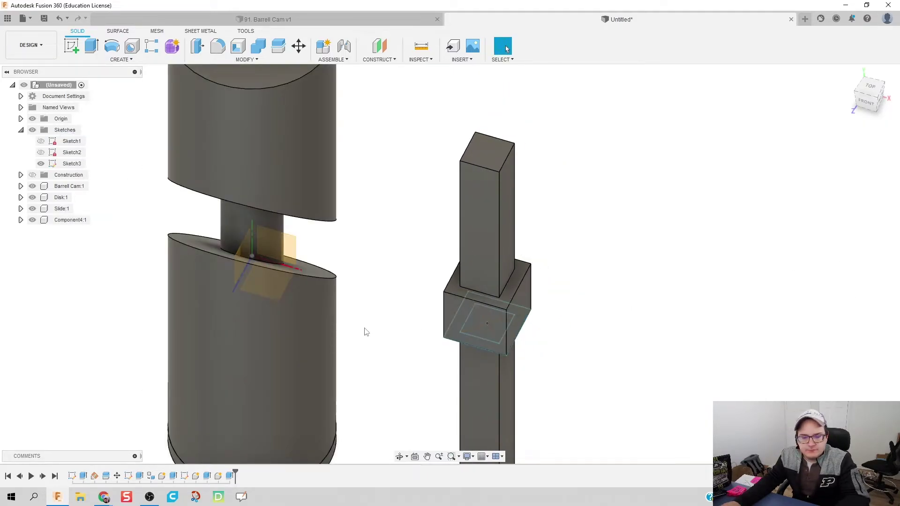
{"action": "double_click", "coordinate": [63, 220]}
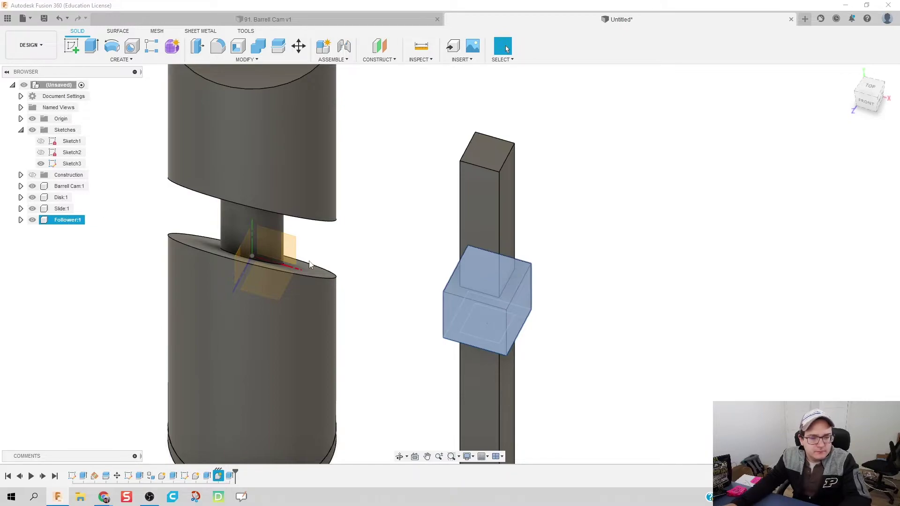
Name the new component Follower and hide Sketch3.
{"action": "left_click", "coordinate": [380, 254]}
{"action": "mouse_move", "coordinate": [407, 281]}
{"action": "middle_mouse_down", "text": "shift"}
{"action": "mouse_move", "coordinate": [412, 251]}
{"action": "mouse_move", "coordinate": [414, 269]}
{"action": "mouse_move", "coordinate": [436, 235]}
{"action": "mouse_move", "coordinate": [357, 265]}
{"action": "middle_mouse_up", "text": "shift"}
{"action": "left_click", "coordinate": [57, 165]}
{"action": "left_click", "coordinate": [41, 164]}
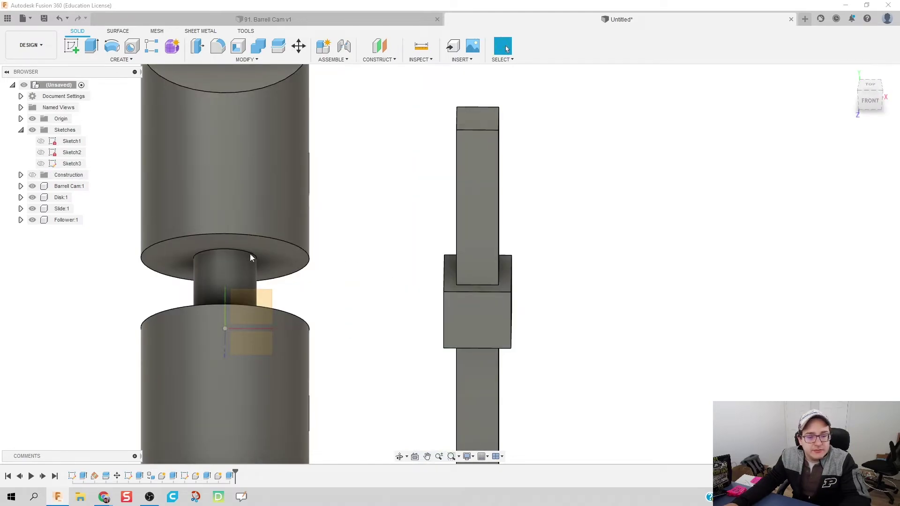
Hide the origin and start a new sketch on the follower block's side face.
{"action": "mouse_move", "coordinate": [364, 316]}
{"action": "middle_mouse_down", "text": "shift"}
{"action": "mouse_move", "coordinate": [392, 309]}
{"action": "mouse_move", "coordinate": [354, 307]}
{"action": "mouse_move", "coordinate": [380, 274]}
{"action": "mouse_move", "coordinate": [362, 275]}
{"action": "middle_mouse_up", "text": "shift"}
{"action": "left_click", "coordinate": [33, 119]}
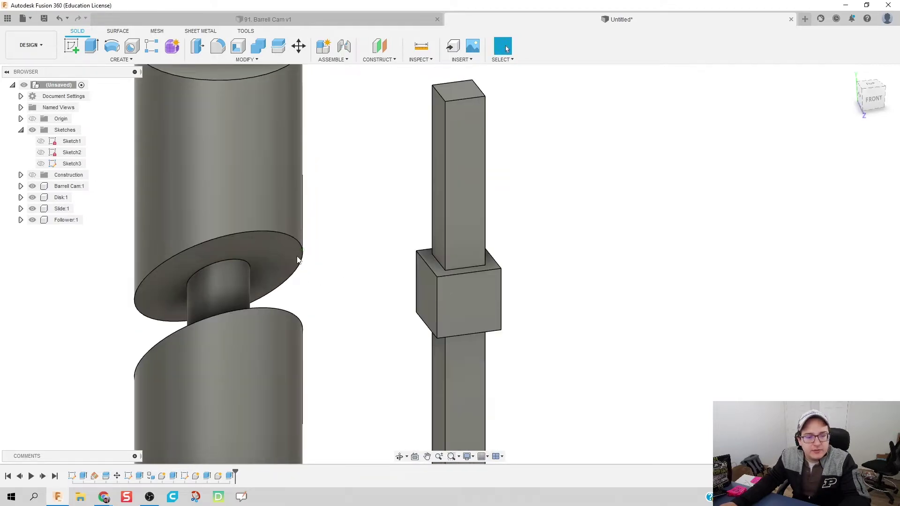
{"action": "left_click", "coordinate": [72, 46]}
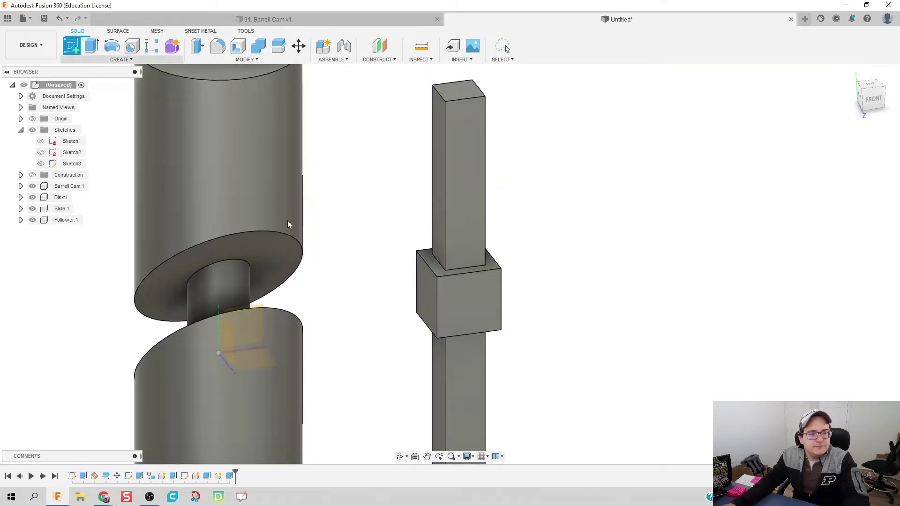
{"action": "left_click", "coordinate": [421, 295]}
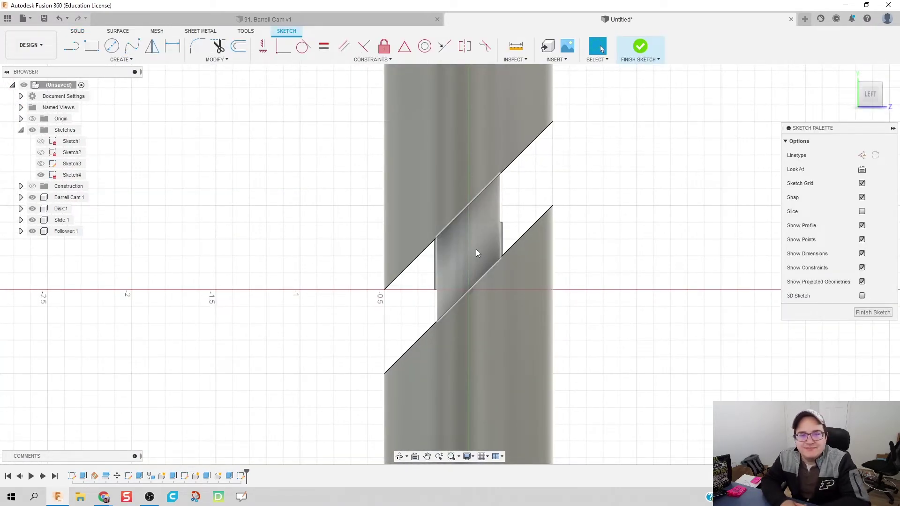
Hide the barrel cam and draw a 0.25 in circle in the block's middle.
{"action": "left_click", "coordinate": [32, 198]}
{"action": "scroll", "coordinate": [474, 252], "scroll_direction": "down", "scroll_amount": 2}
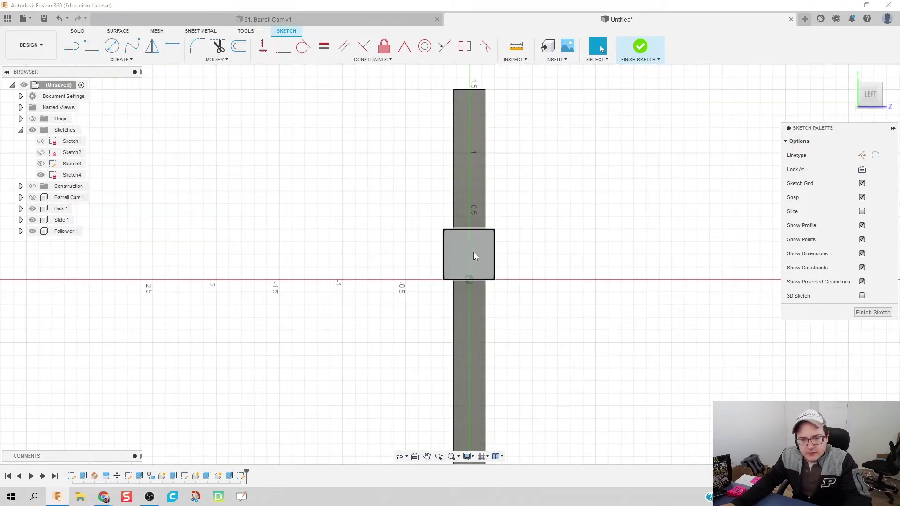
{"action": "scroll", "coordinate": [469, 253], "scroll_direction": "up", "scroll_amount": 4}
{"action": "scroll", "coordinate": [468, 257], "scroll_direction": "up", "scroll_amount": 2}
{"action": "key", "text": "c"}
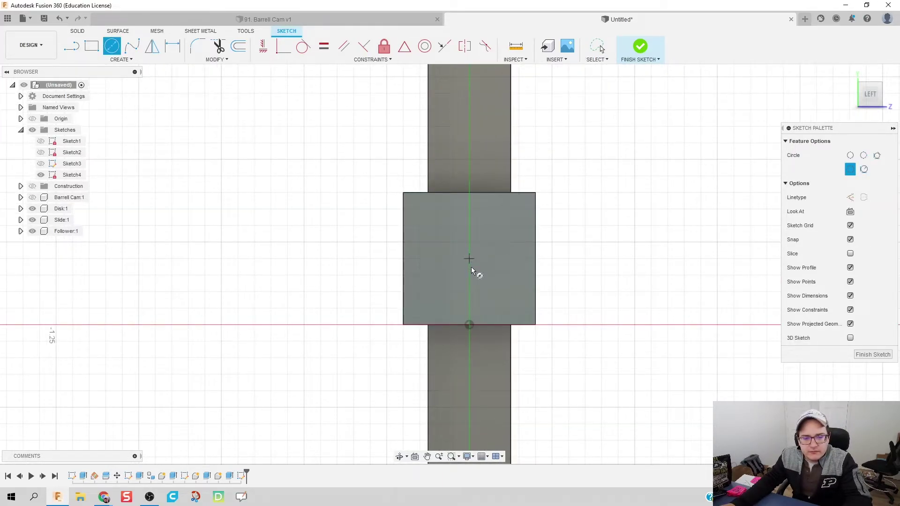
{"action": "left_click", "coordinate": [469, 258]}
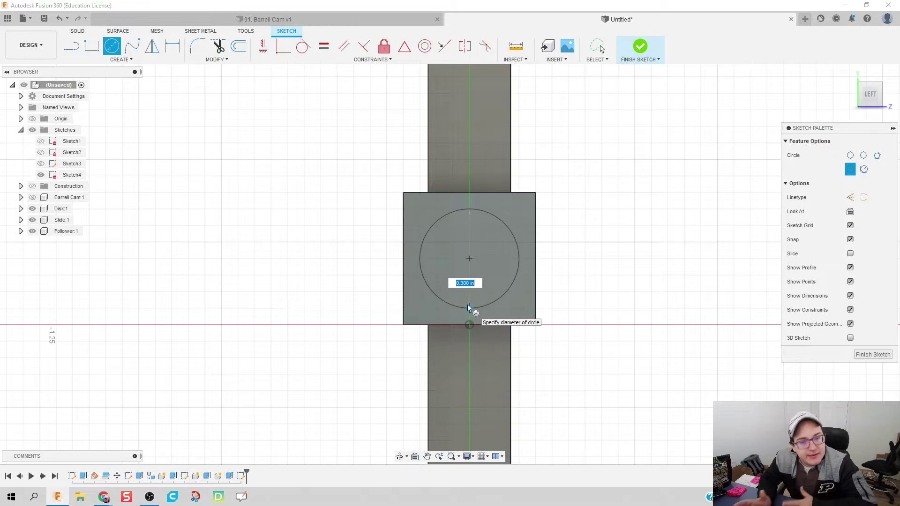
{"action": "type", "text": ".25"}
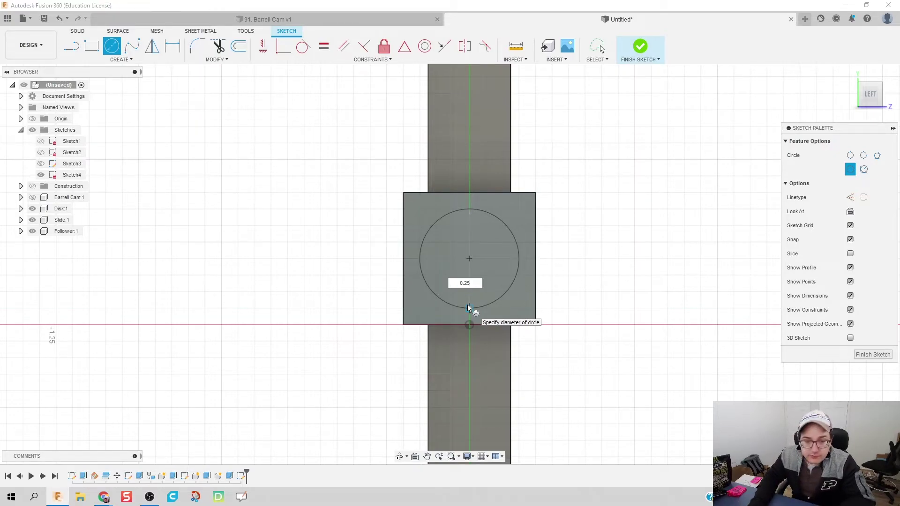
{"action": "key", "text": "Return"}
{"action": "key", "text": "Escape"}
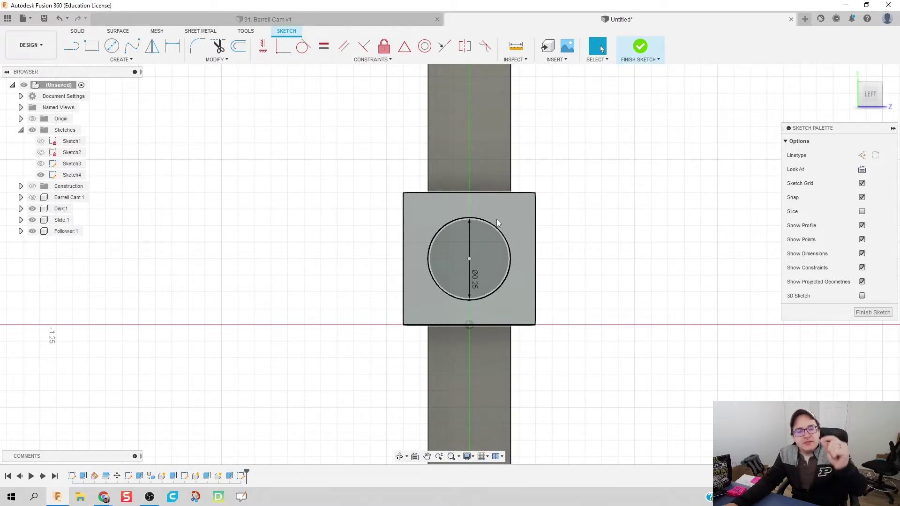
Dimension the circle centre 0.20 from the right and bottom edges and finish the sketch.
{"action": "key", "text": "d"}
{"action": "left_click", "coordinate": [469, 259]}
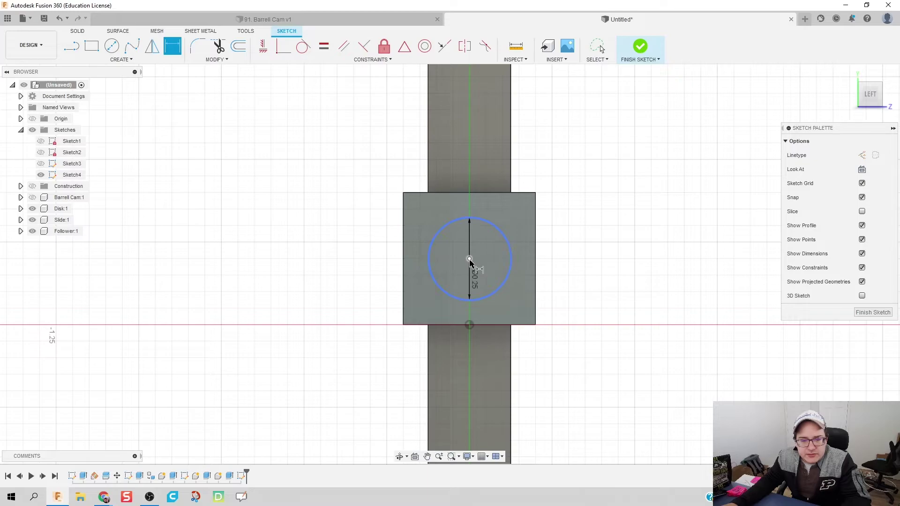
{"action": "left_click", "coordinate": [536, 266]}
{"action": "left_click", "coordinate": [527, 163]}
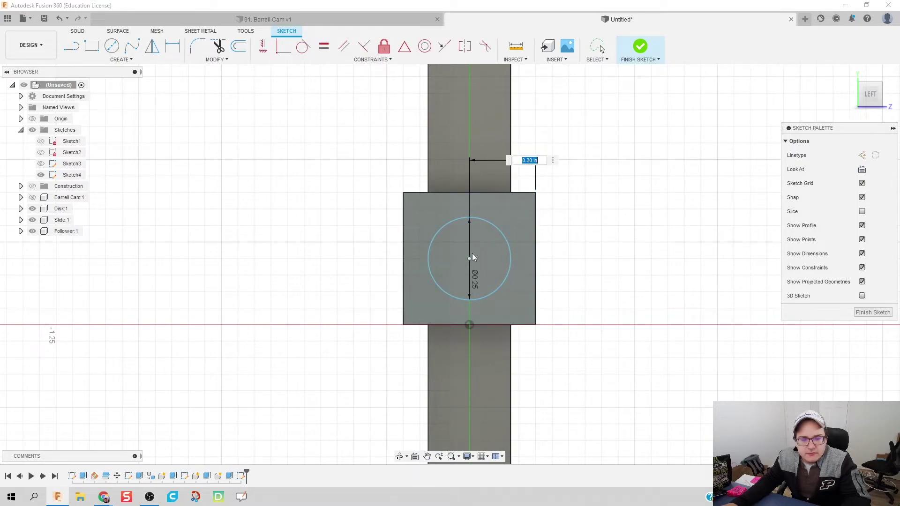
{"action": "key", "text": "Return"}
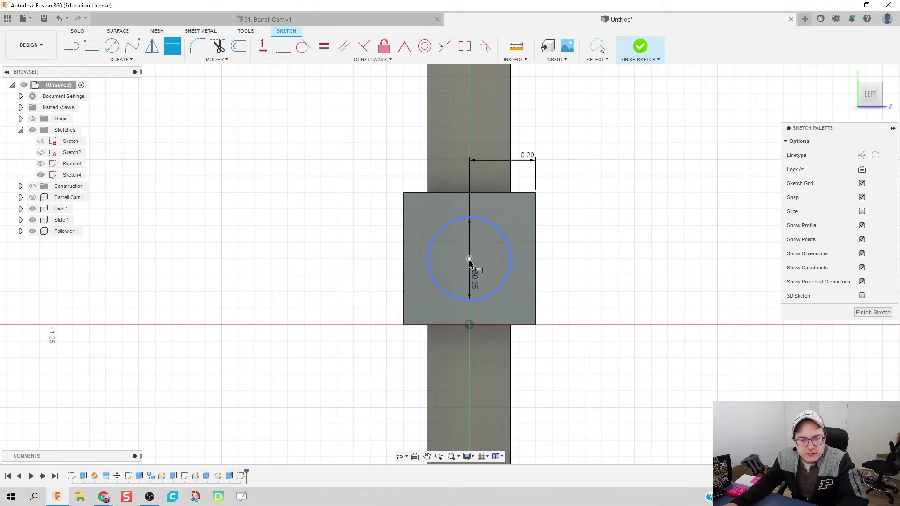
{"action": "left_click", "coordinate": [469, 259]}
{"action": "left_click", "coordinate": [478, 324]}
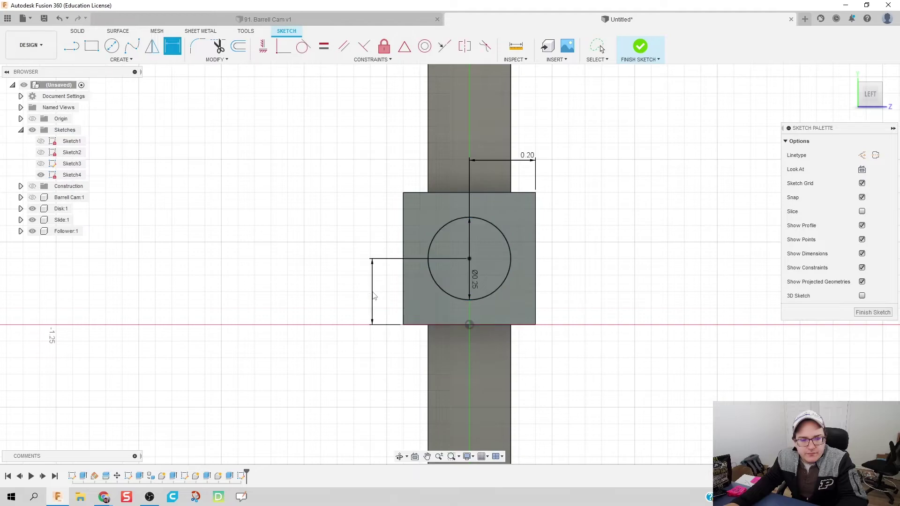
{"action": "left_click", "coordinate": [373, 295]}
{"action": "key", "text": "Return"}
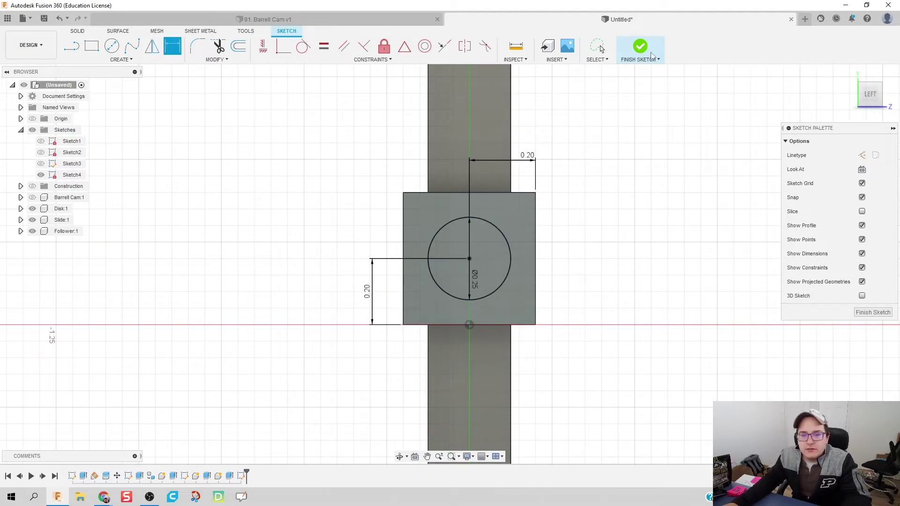
{"action": "left_click", "coordinate": [652, 56]}
{"action": "middle_click_drag", "start_coordinate": [622, 160], "coordinate": [427, 145], "text": "shift"}
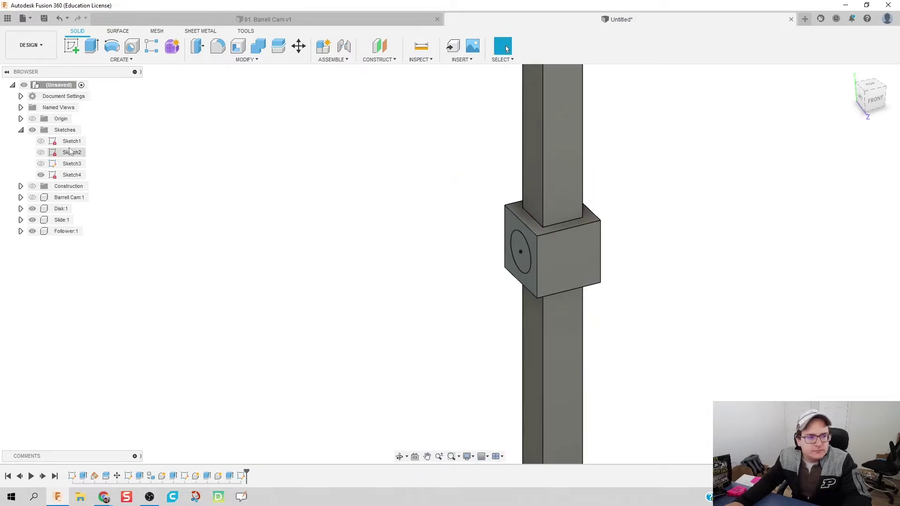
Show the barrel cam and extrude the Sketch4 circle 1.10 in into a rod toward the cam.
{"action": "left_click", "coordinate": [31, 198]}
{"action": "scroll", "coordinate": [158, 221], "scroll_direction": "down", "scroll_amount": 5}
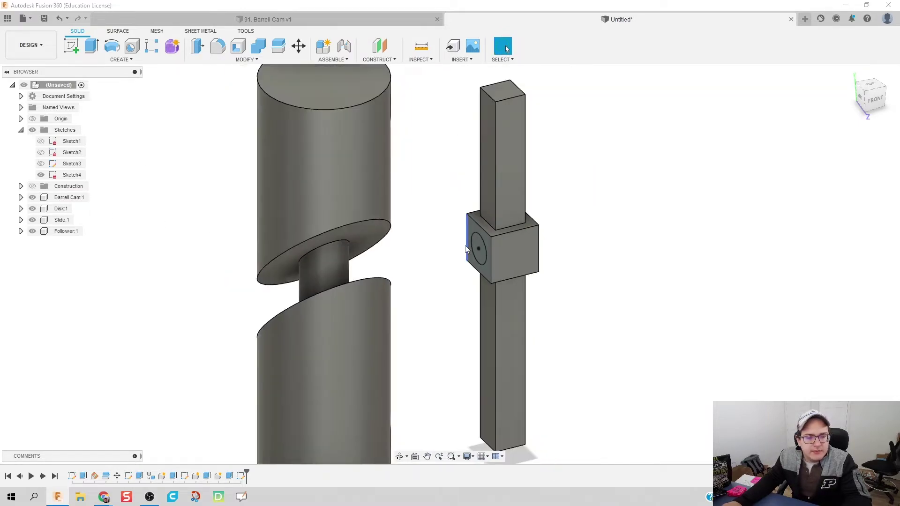
{"action": "key", "text": "e"}
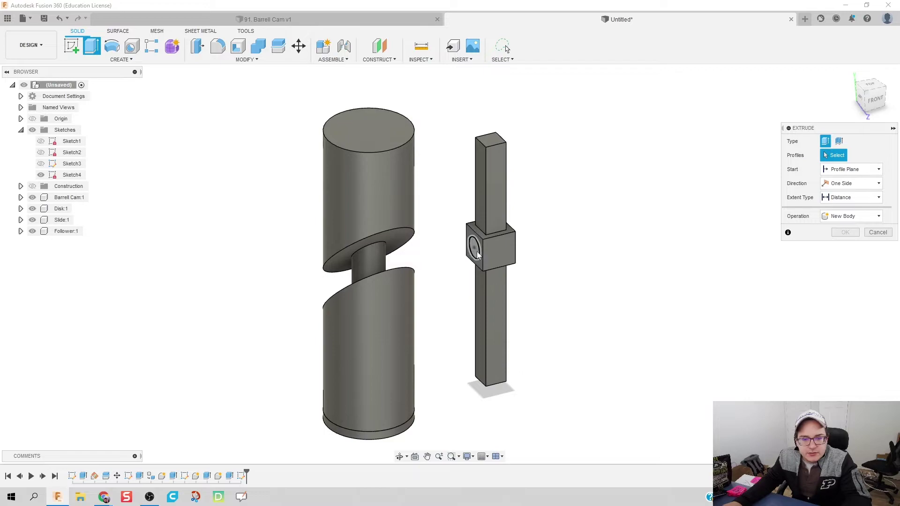
{"action": "left_click", "coordinate": [473, 248]}
{"action": "left_click_drag", "start_coordinate": [453, 254], "coordinate": [392, 267]}
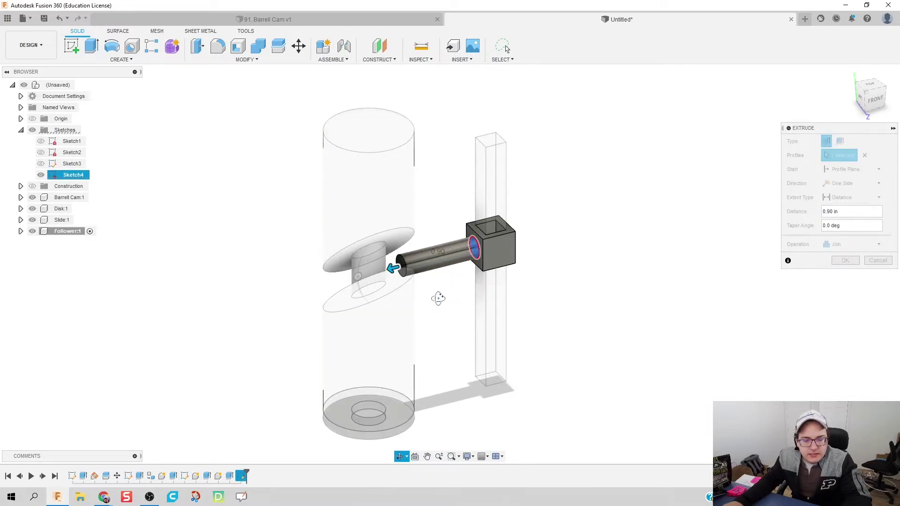
{"action": "middle_click_drag", "start_coordinate": [436, 298], "coordinate": [399, 264], "text": "shift"}
{"action": "left_click_drag", "start_coordinate": [389, 263], "coordinate": [372, 265]}
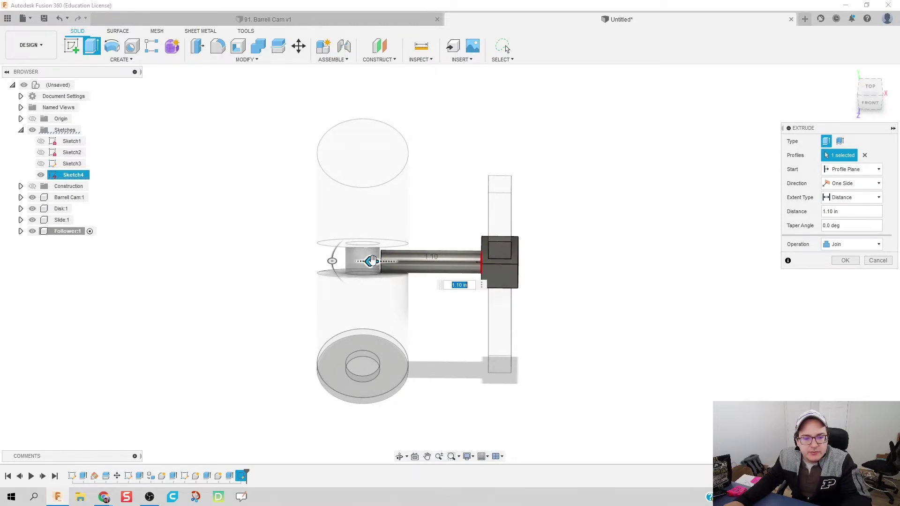
{"action": "scroll", "coordinate": [371, 263], "scroll_direction": "up", "scroll_amount": 8}
{"action": "scroll", "coordinate": [386, 257], "scroll_direction": "up", "scroll_amount": 3}
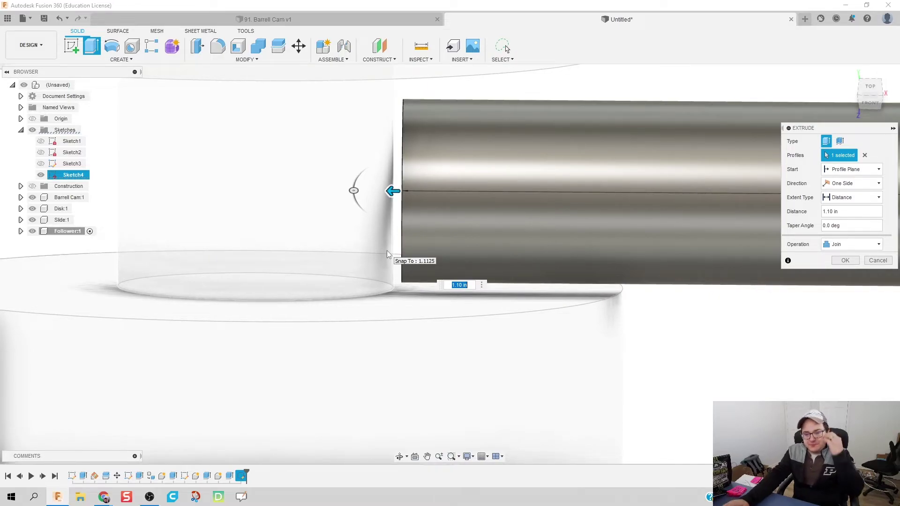
{"action": "scroll", "coordinate": [387, 254], "scroll_direction": "down", "scroll_amount": 5}
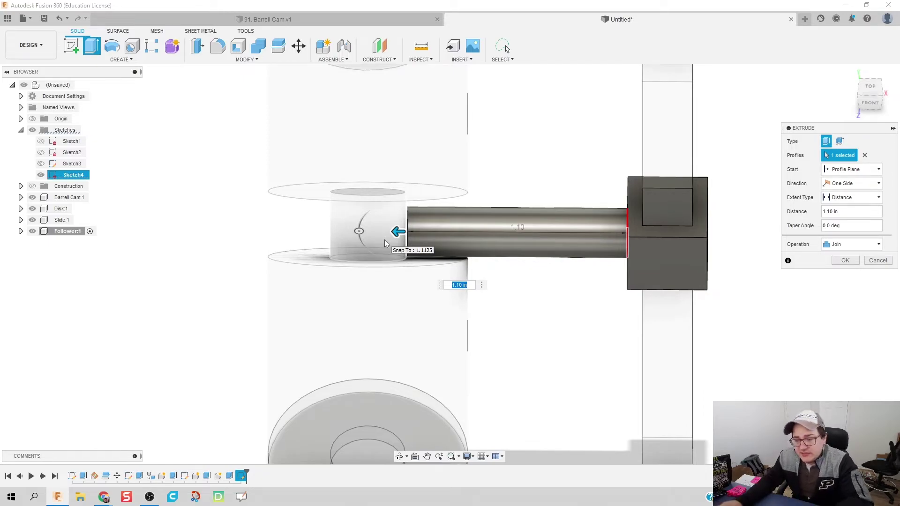
{"action": "left_click", "coordinate": [837, 261]}
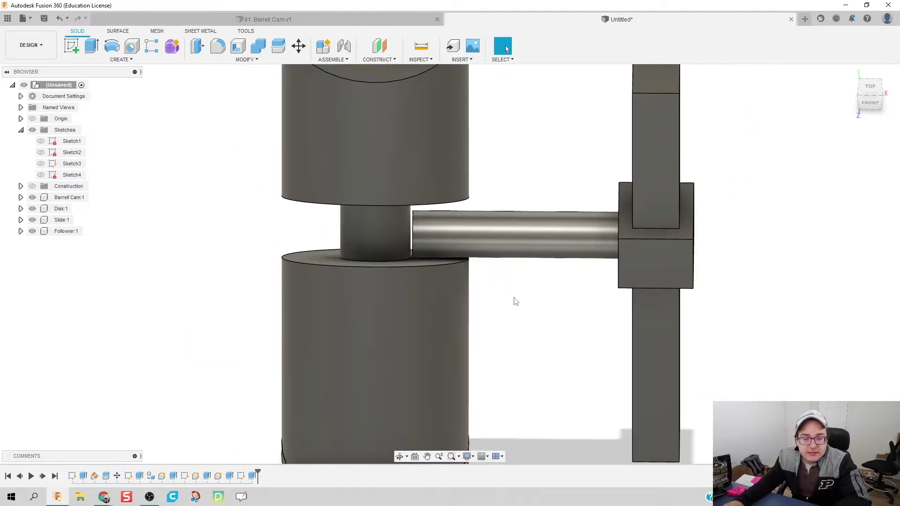
{"action": "mouse_move", "coordinate": [516, 322]}
{"action": "middle_mouse_down", "text": "shift"}
{"action": "mouse_move", "coordinate": [508, 298]}
{"action": "mouse_move", "coordinate": [535, 303]}
{"action": "mouse_move", "coordinate": [516, 315]}
{"action": "middle_mouse_up", "text": "shift"}
{"action": "key", "text": "F6"}
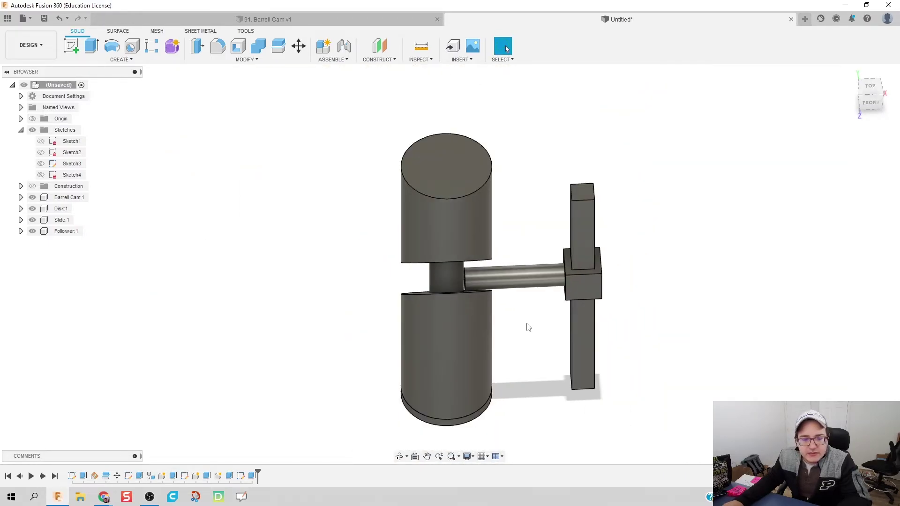
Fillet the barrel cam's top edge at 0.50 in and inspect the dome.
{"action": "key", "text": "f"}
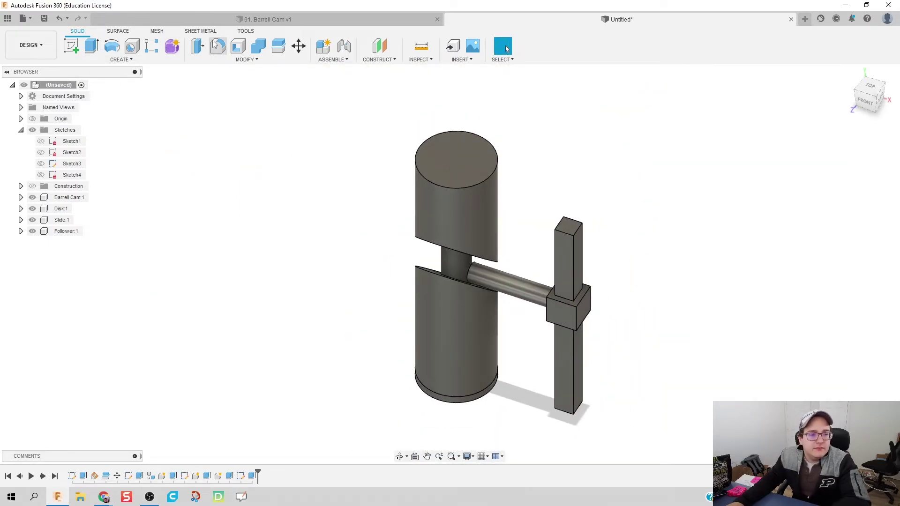
{"action": "left_click", "coordinate": [474, 184]}
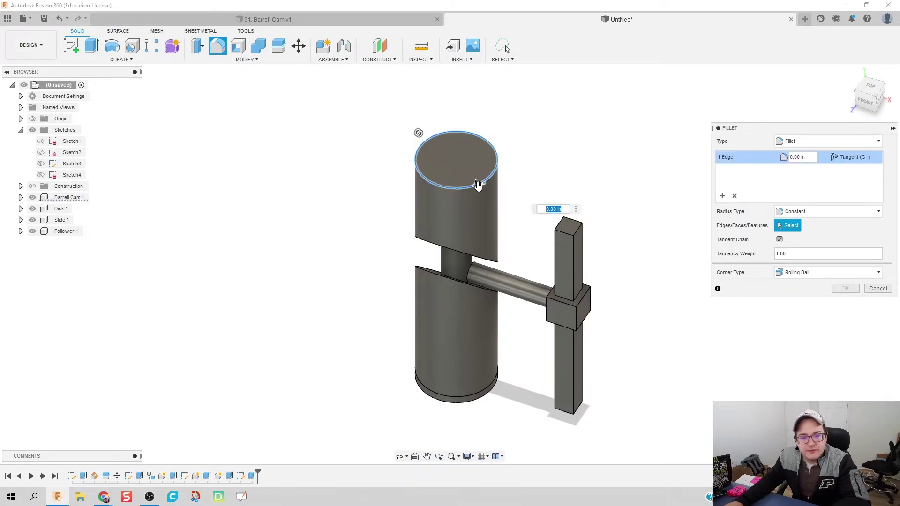
{"action": "mouse_move", "coordinate": [477, 184]}
{"action": "left_mouse_down"}
{"action": "mouse_move", "coordinate": [475, 197]}
{"action": "mouse_move", "coordinate": [472, 187]}
{"action": "left_mouse_up"}
{"action": "key", "text": "Return"}
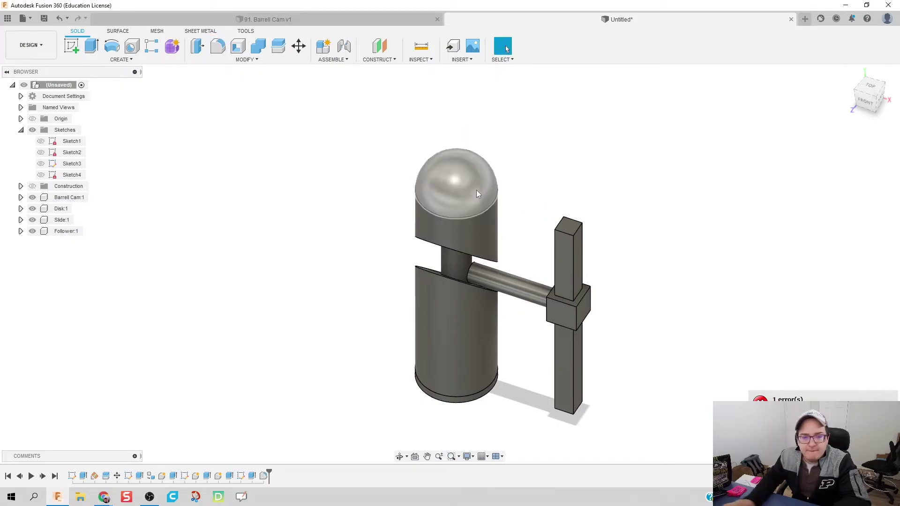
{"action": "middle_click_drag", "start_coordinate": [640, 227], "coordinate": [605, 267], "text": "shift"}
{"action": "key", "text": "Escape"}
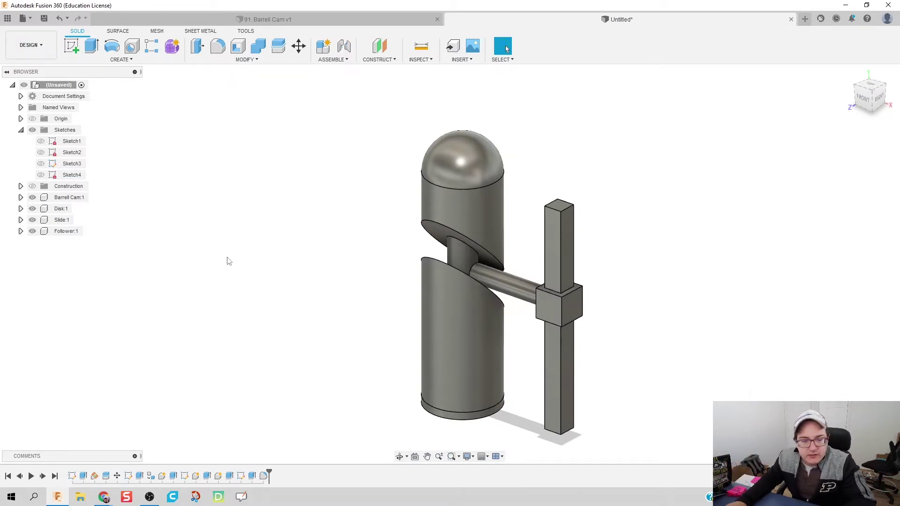
Ground both Disk:1 and Slide:1 so they stay fixed.
{"action": "left_click", "coordinate": [56, 211]}
{"action": "right_click", "coordinate": [55, 211]}
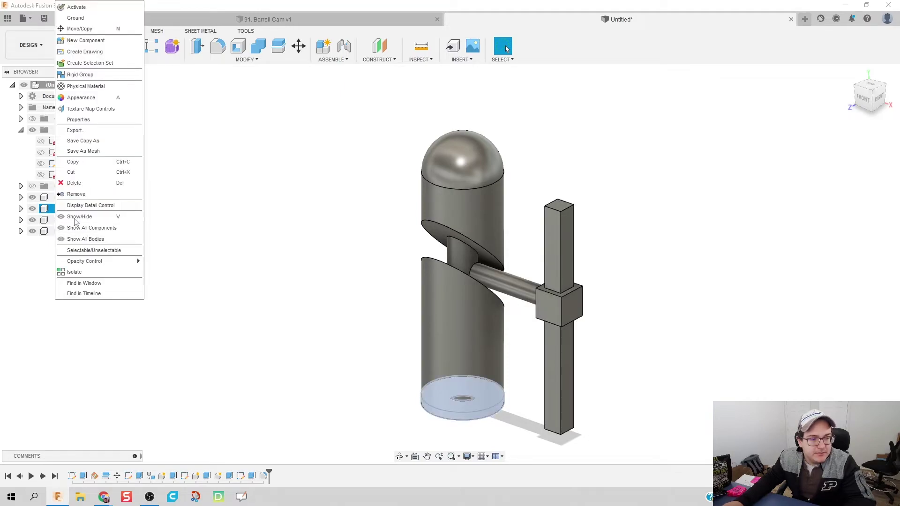
{"action": "left_click", "coordinate": [103, 20]}
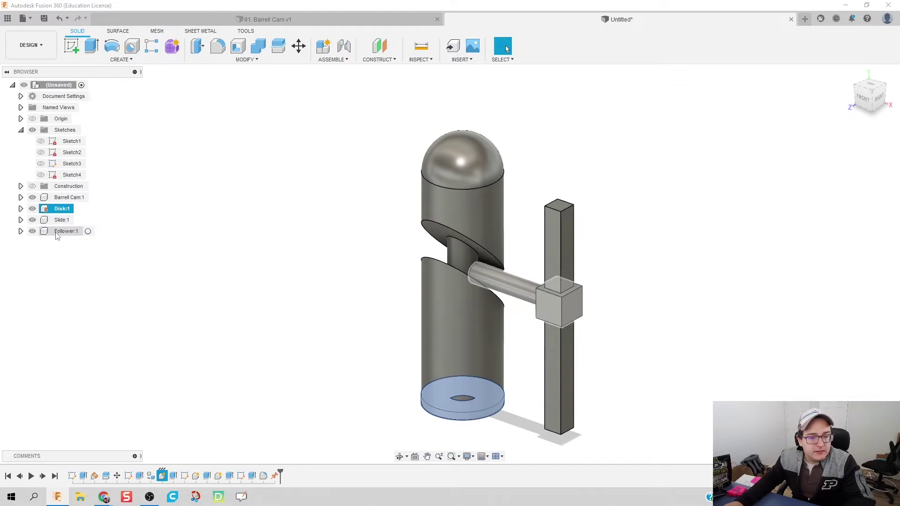
{"action": "right_click", "coordinate": [58, 220]}
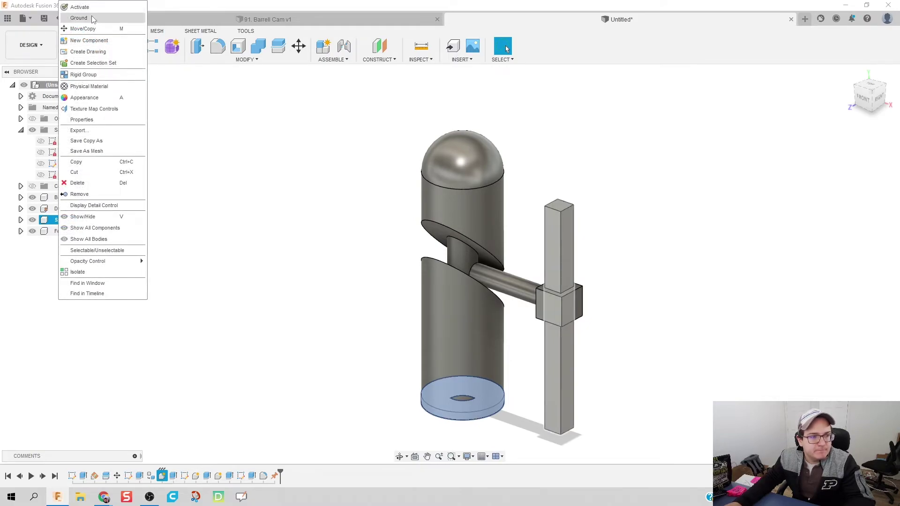
{"action": "left_click", "coordinate": [78, 18]}
{"action": "middle_click_drag", "start_coordinate": [332, 374], "coordinate": [346, 372], "text": "shift"}
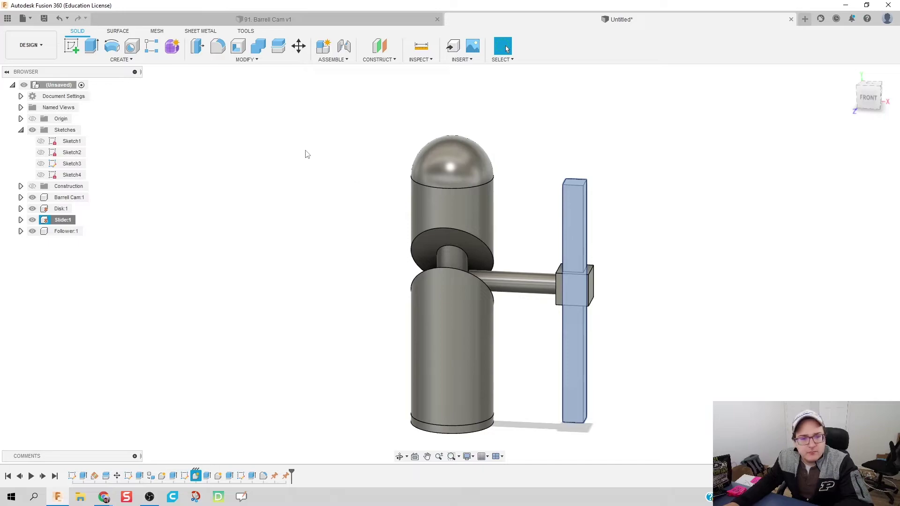
Joint the cam's bottom centre to the disk hole centre, flipped.
{"action": "left_click", "coordinate": [343, 45]}
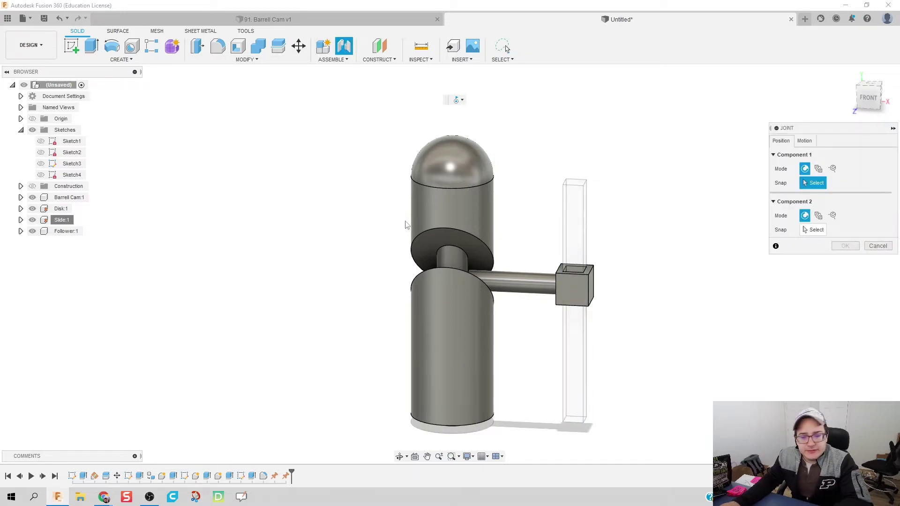
{"action": "middle_click_drag", "start_coordinate": [549, 390], "coordinate": [553, 300], "text": "shift"}
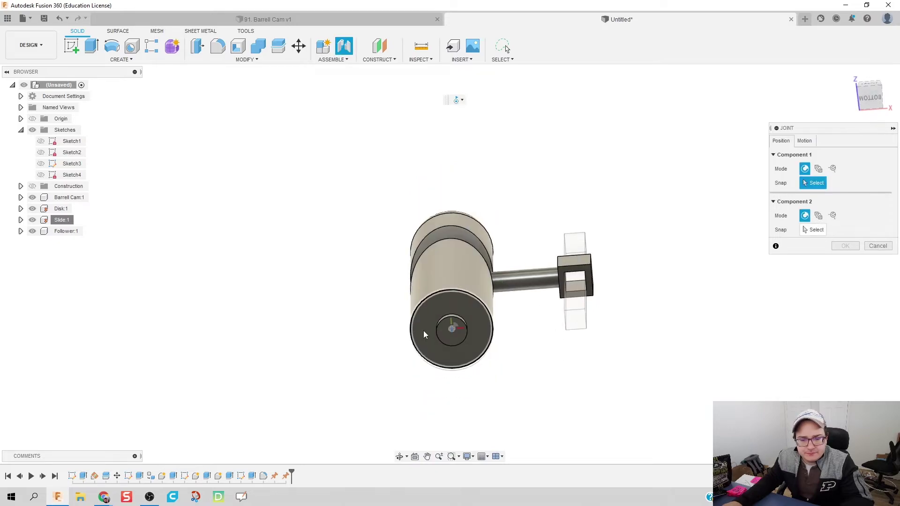
{"action": "left_click", "coordinate": [453, 332]}
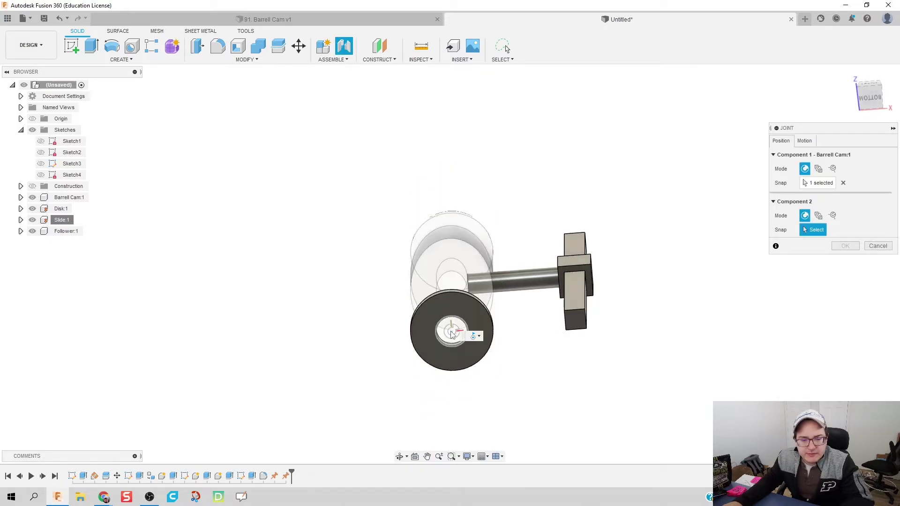
{"action": "middle_click_drag", "start_coordinate": [381, 274], "coordinate": [383, 296], "text": "shift"}
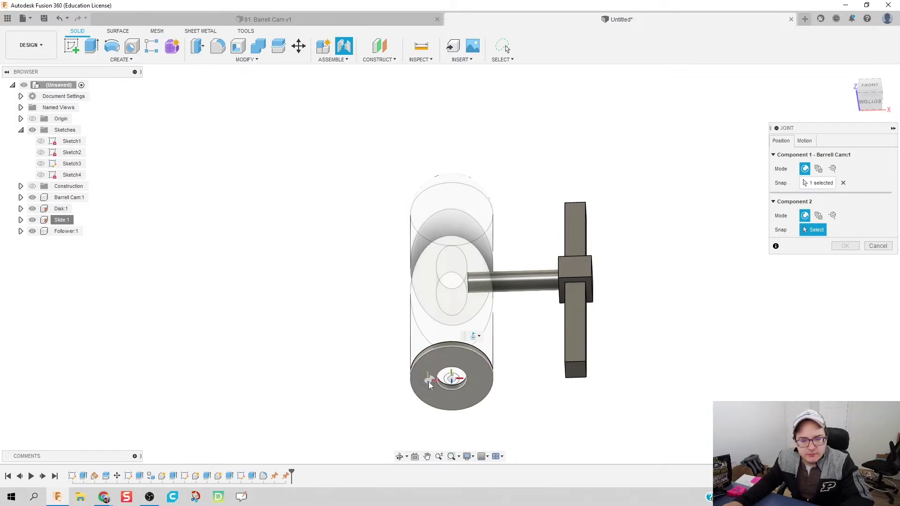
{"action": "scroll", "coordinate": [429, 384], "scroll_direction": "down", "scroll_amount": 2}
{"action": "scroll", "coordinate": [441, 356], "scroll_direction": "up", "scroll_amount": 5}
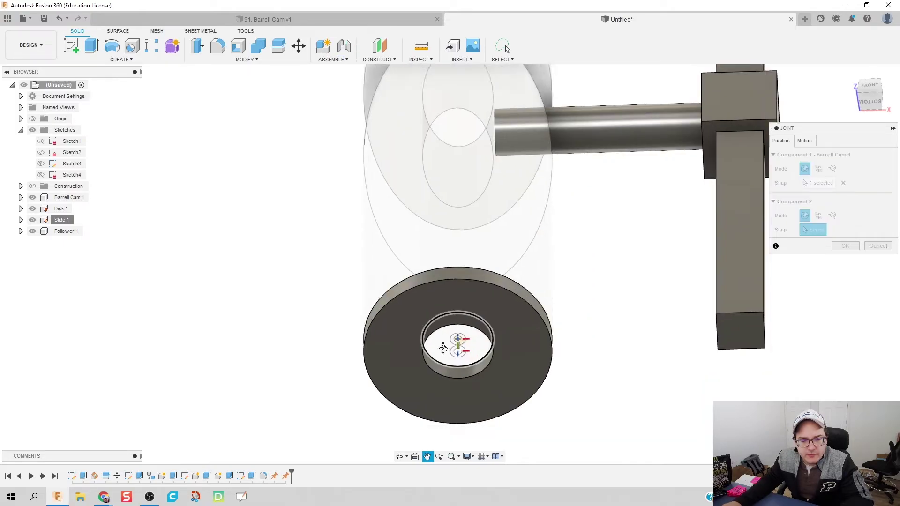
{"action": "middle_click_drag", "start_coordinate": [443, 348], "coordinate": [463, 274]}
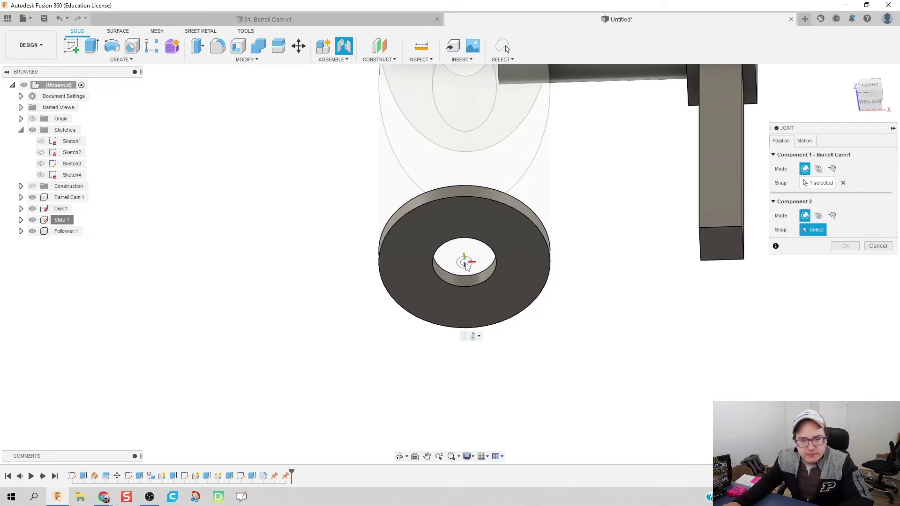
{"action": "scroll", "coordinate": [498, 246], "scroll_direction": "up", "scroll_amount": 2}
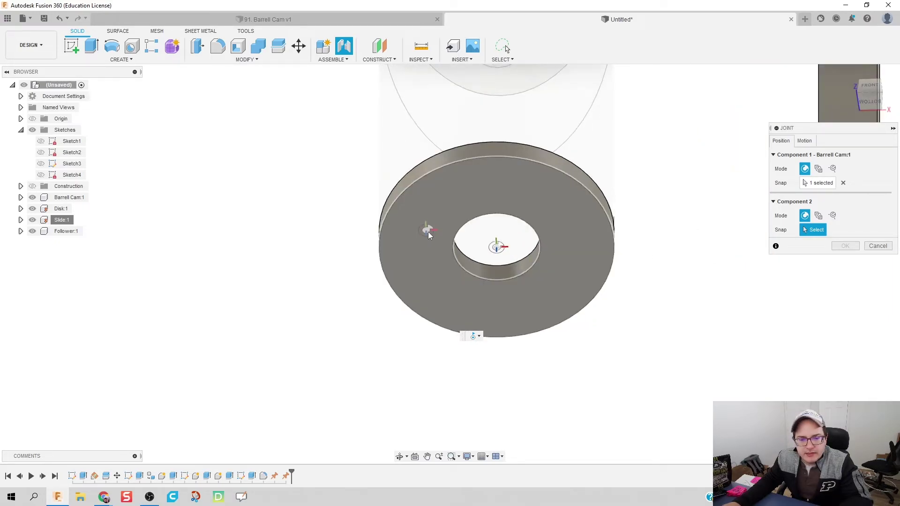
{"action": "left_click", "coordinate": [480, 253]}
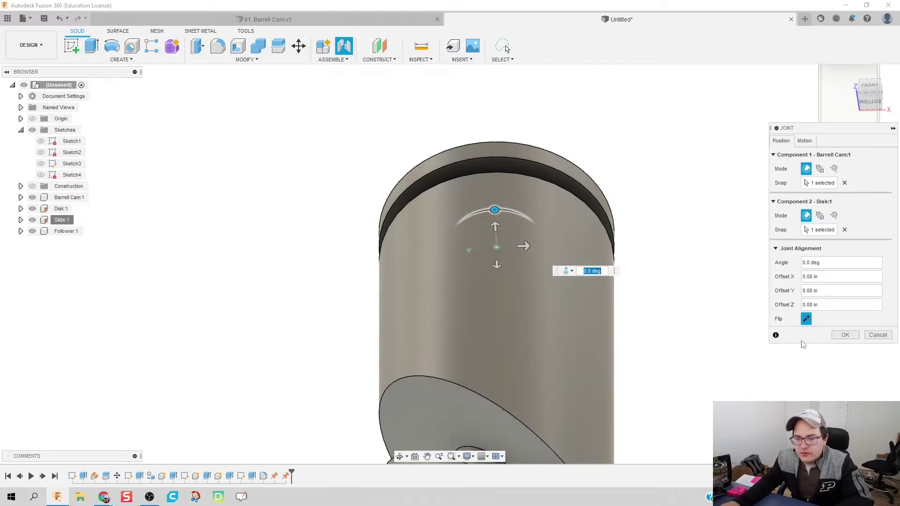
{"action": "left_click", "coordinate": [806, 319]}
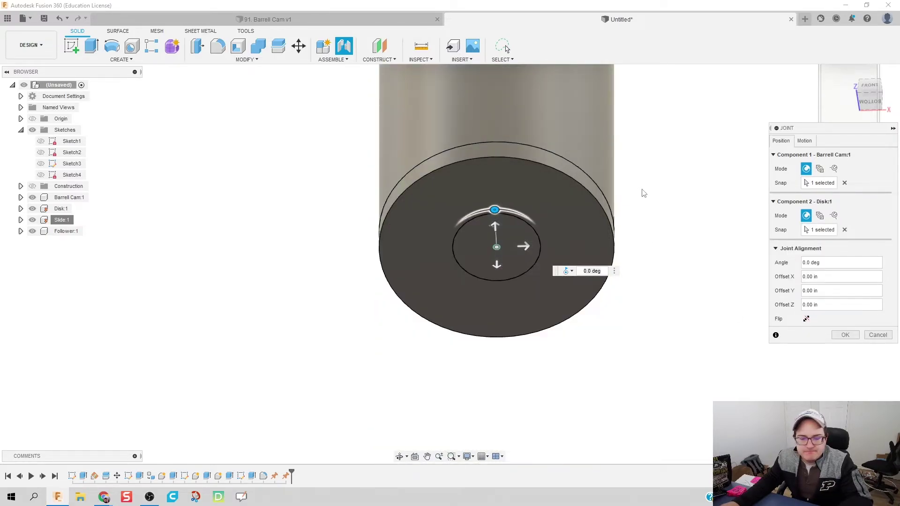
{"action": "scroll", "coordinate": [585, 284], "scroll_direction": "down", "scroll_amount": 5}
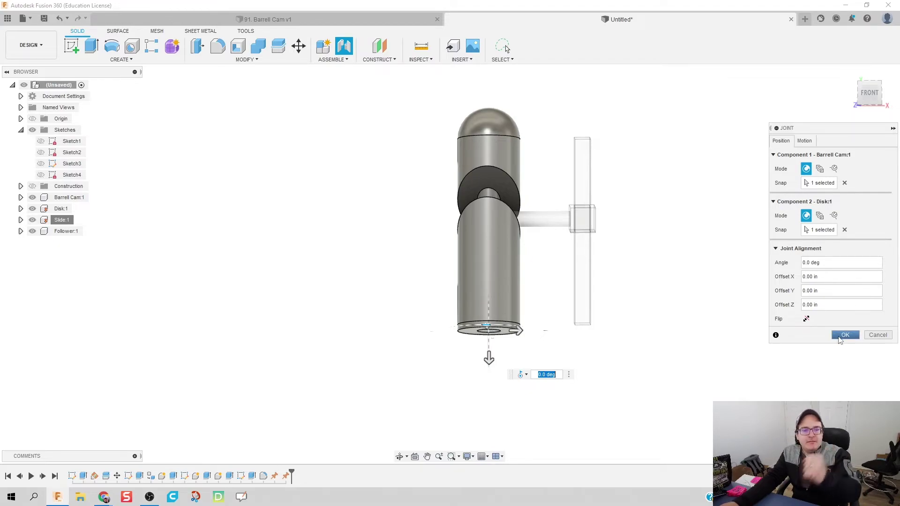
{"action": "left_click", "coordinate": [839, 338]}
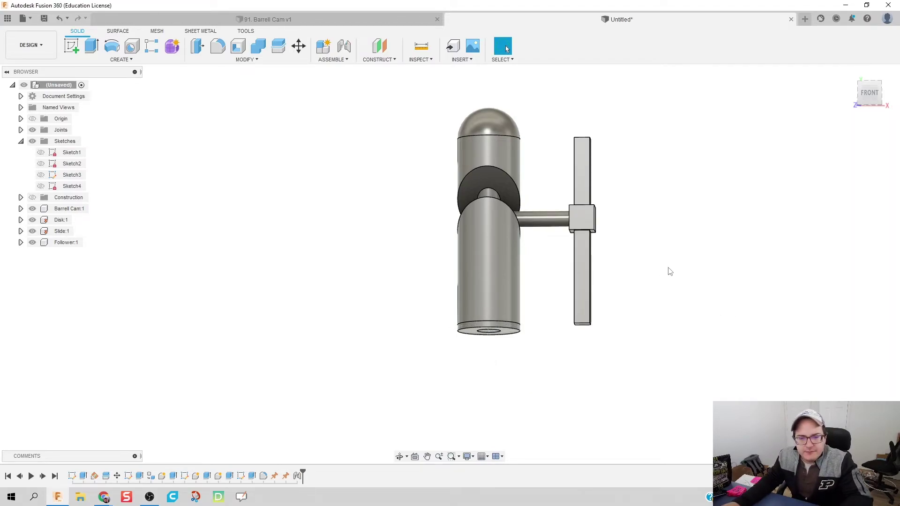
Spin the barrel cam to test the joint, then revert its position.
{"action": "middle_click_drag", "start_coordinate": [658, 275], "coordinate": [664, 307], "text": "shift"}
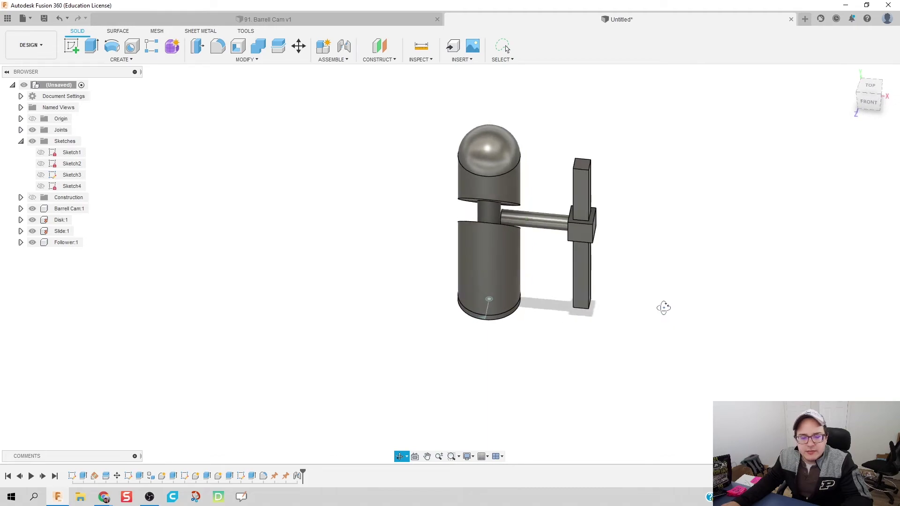
{"action": "left_click_drag", "start_coordinate": [522, 277], "coordinate": [518, 121]}
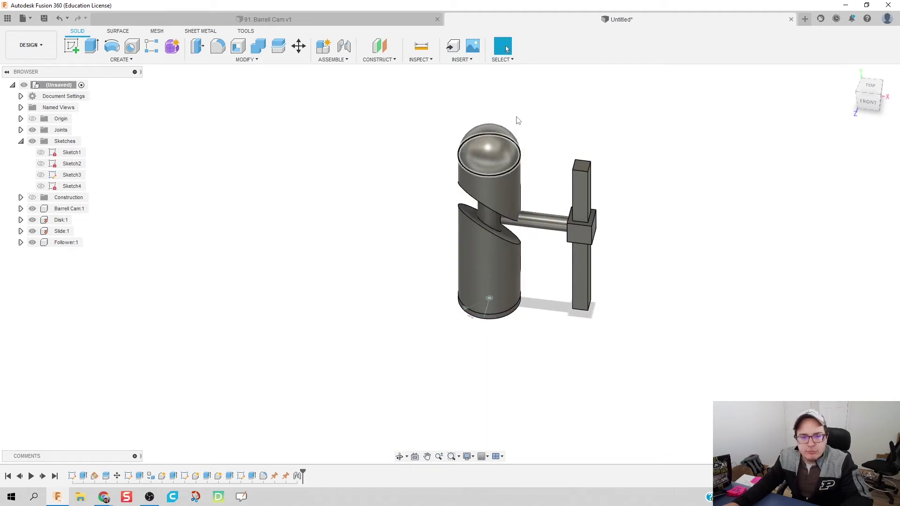
{"action": "left_click", "coordinate": [553, 45]}
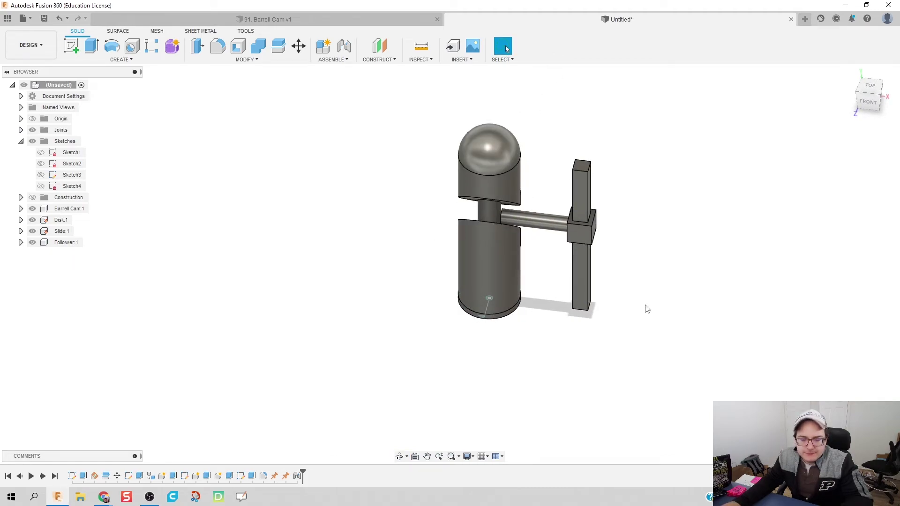
Start a joint from the follower's top edge to the slide face.
{"action": "left_click", "coordinate": [344, 46]}
{"action": "scroll", "coordinate": [579, 227], "scroll_direction": "up", "scroll_amount": 5}
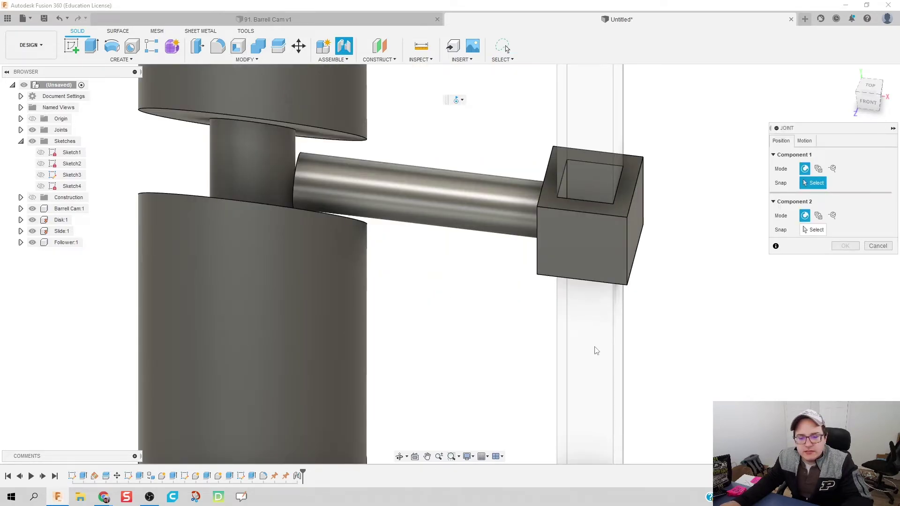
{"action": "middle_click_drag", "start_coordinate": [590, 347], "coordinate": [535, 256], "text": "shift"}
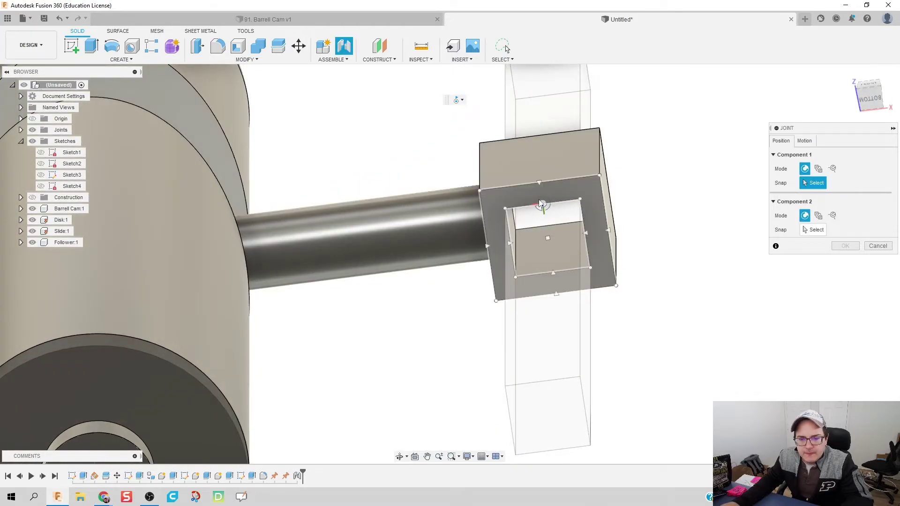
{"action": "scroll", "coordinate": [543, 200], "scroll_direction": "up", "scroll_amount": 6}
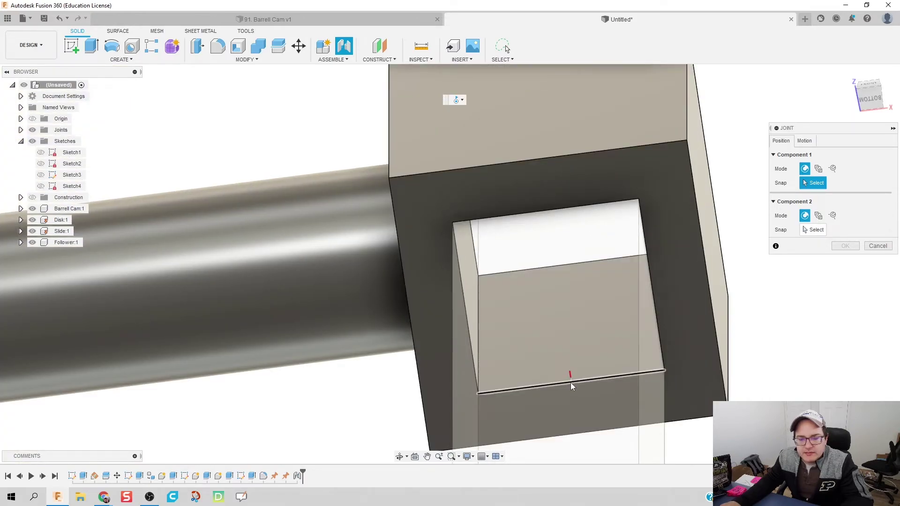
{"action": "left_click", "coordinate": [545, 206]}
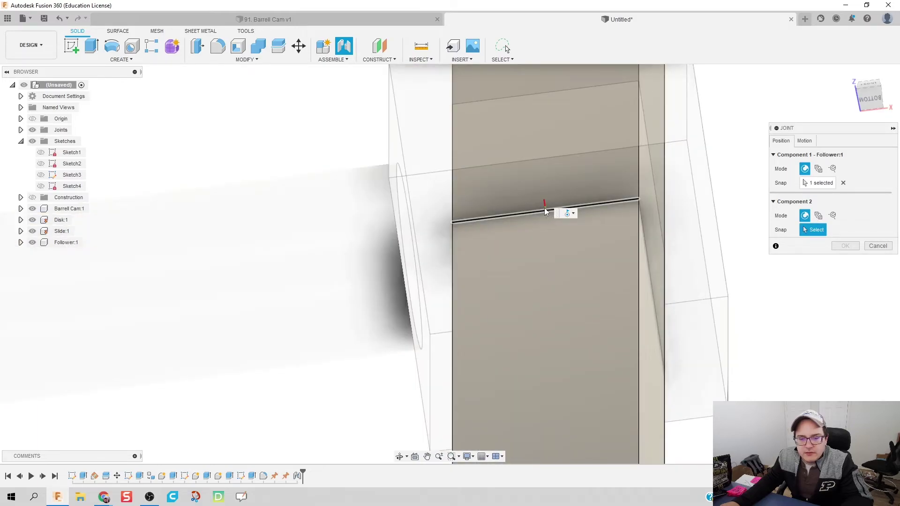
{"action": "scroll", "coordinate": [545, 211], "scroll_direction": "down", "scroll_amount": 5}
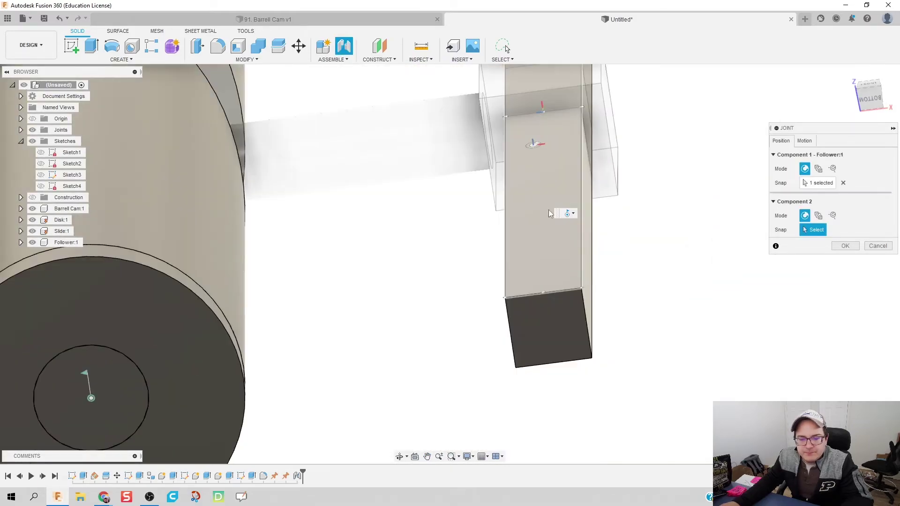
{"action": "scroll", "coordinate": [541, 308], "scroll_direction": "up", "scroll_amount": 2}
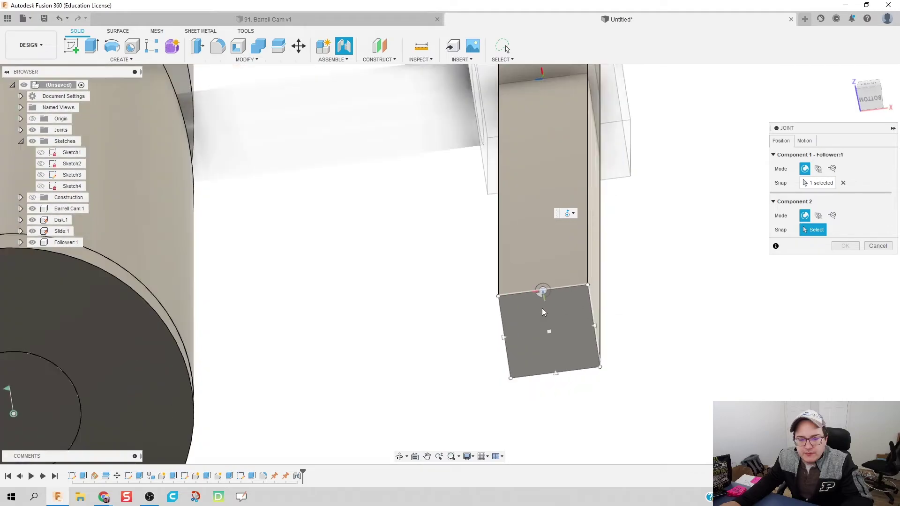
{"action": "scroll", "coordinate": [543, 312], "scroll_direction": "up", "scroll_amount": 2}
{"action": "left_click", "coordinate": [543, 283]}
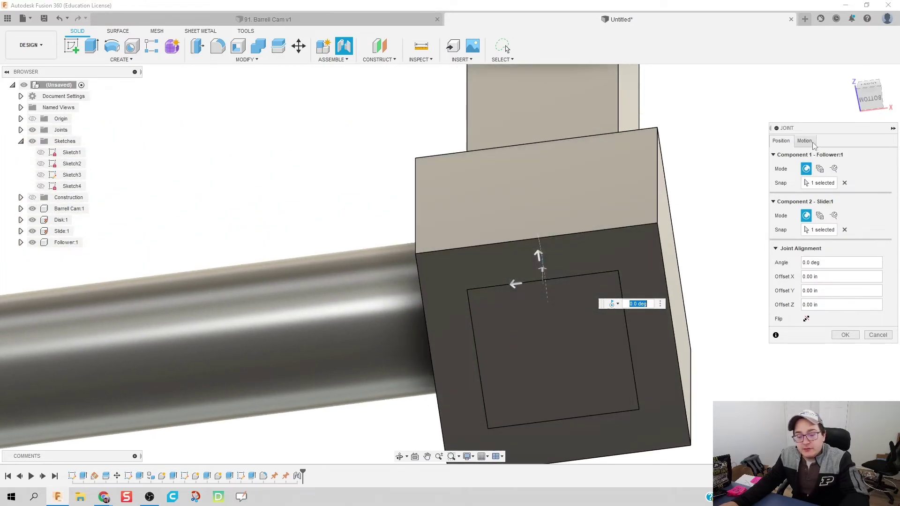
Make it a Slider joint moving along the Y axis and finish it.
{"action": "left_click", "coordinate": [812, 142]}
{"action": "left_click", "coordinate": [831, 156]}
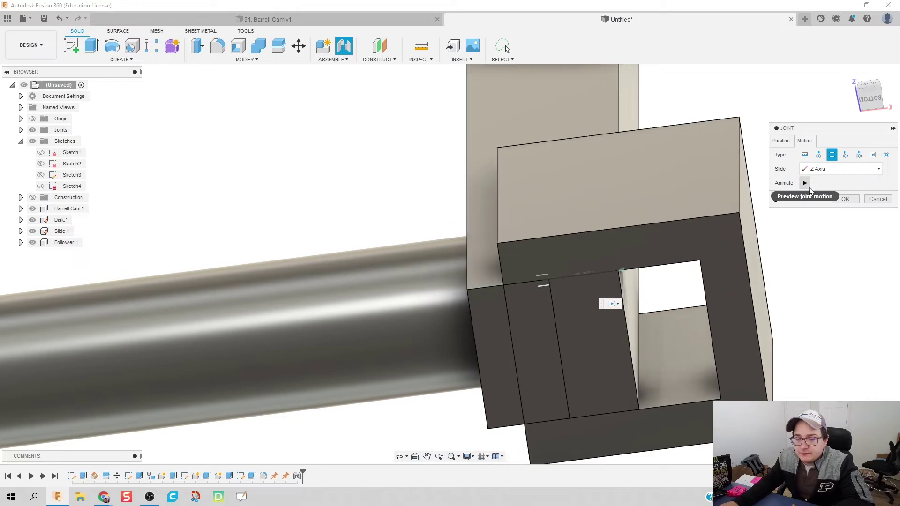
{"action": "left_click", "coordinate": [819, 170]}
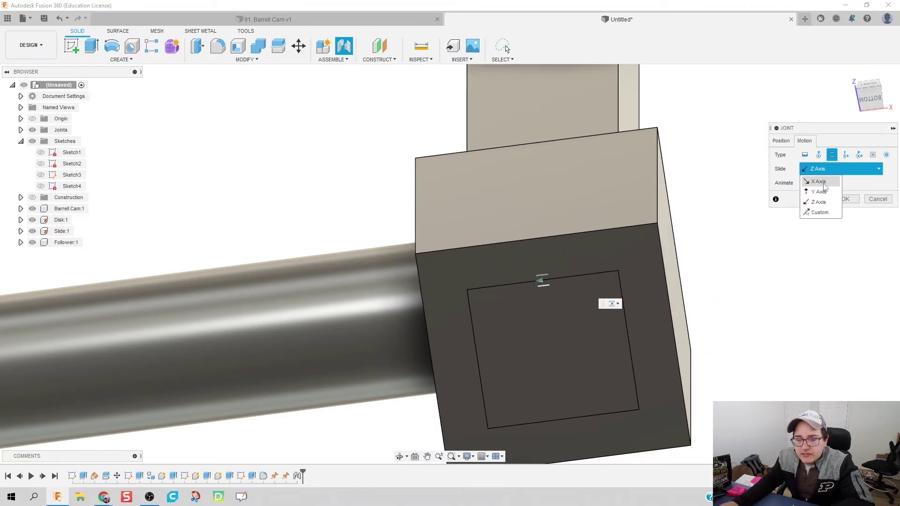
{"action": "left_click", "coordinate": [821, 182]}
{"action": "left_click", "coordinate": [831, 170]}
{"action": "left_click", "coordinate": [822, 190]}
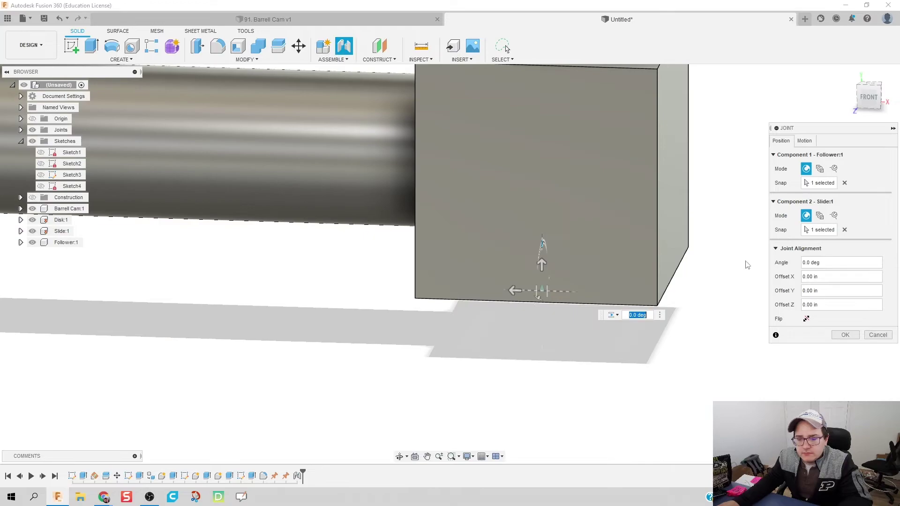
{"action": "left_click", "coordinate": [845, 335]}
Drag the follower block and rod up the slide to disk level and capture that position.
{"action": "scroll", "coordinate": [734, 121], "scroll_direction": "down", "scroll_amount": 3}
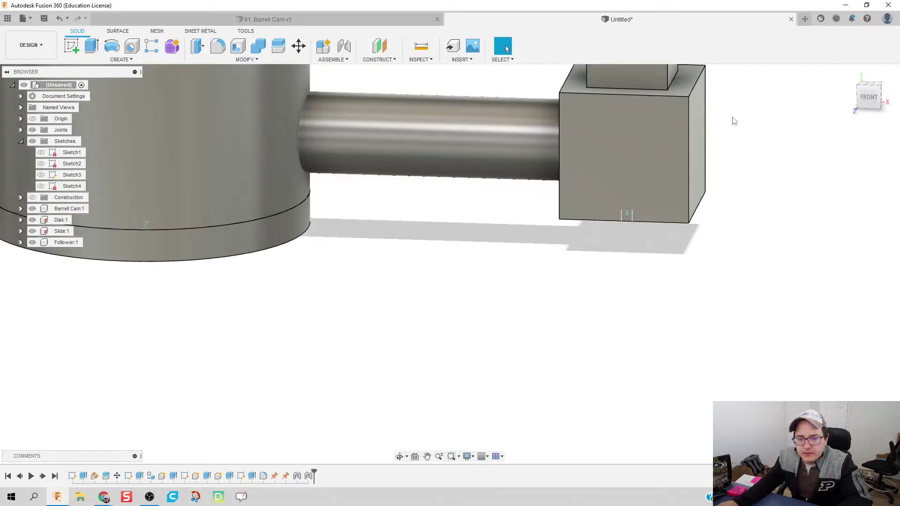
{"action": "scroll", "coordinate": [701, 267], "scroll_direction": "down", "scroll_amount": 5}
{"action": "middle_click_drag", "start_coordinate": [738, 169], "coordinate": [670, 310]}
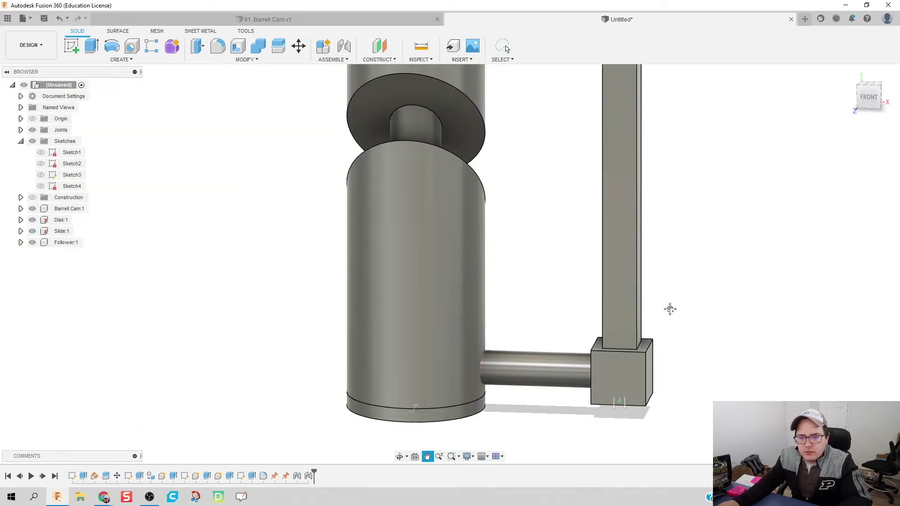
{"action": "scroll", "coordinate": [671, 285], "scroll_direction": "down", "scroll_amount": 2}
{"action": "middle_click_drag", "start_coordinate": [684, 244], "coordinate": [668, 276], "text": "shift"}
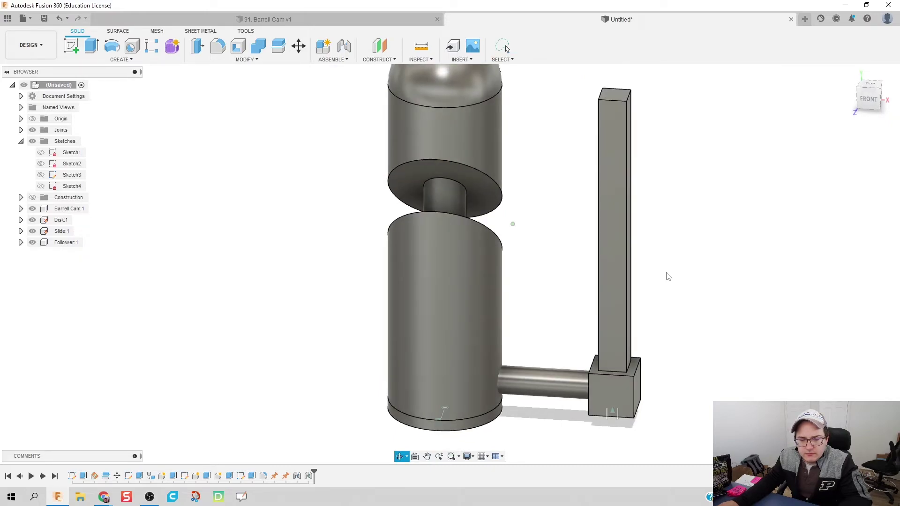
{"action": "left_click_drag", "start_coordinate": [621, 385], "coordinate": [623, 227]}
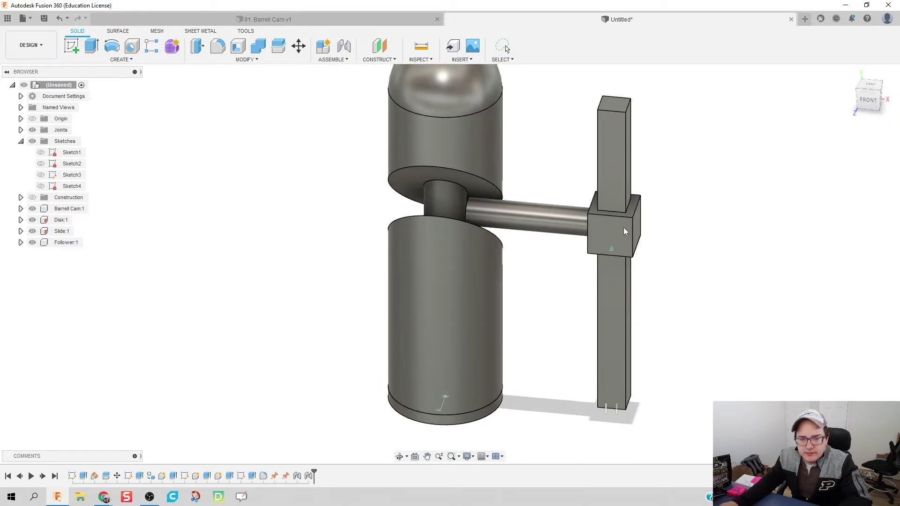
{"action": "mouse_move", "coordinate": [564, 294]}
{"action": "middle_mouse_down", "text": "shift"}
{"action": "mouse_move", "coordinate": [549, 305]}
{"action": "mouse_move", "coordinate": [558, 291]}
{"action": "mouse_move", "coordinate": [567, 299]}
{"action": "middle_mouse_up", "text": "shift"}
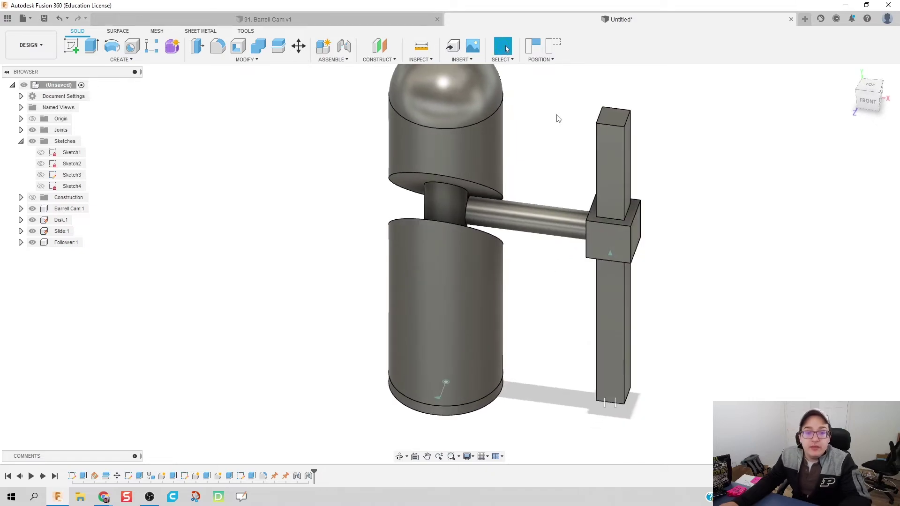
{"action": "left_click", "coordinate": [531, 48]}
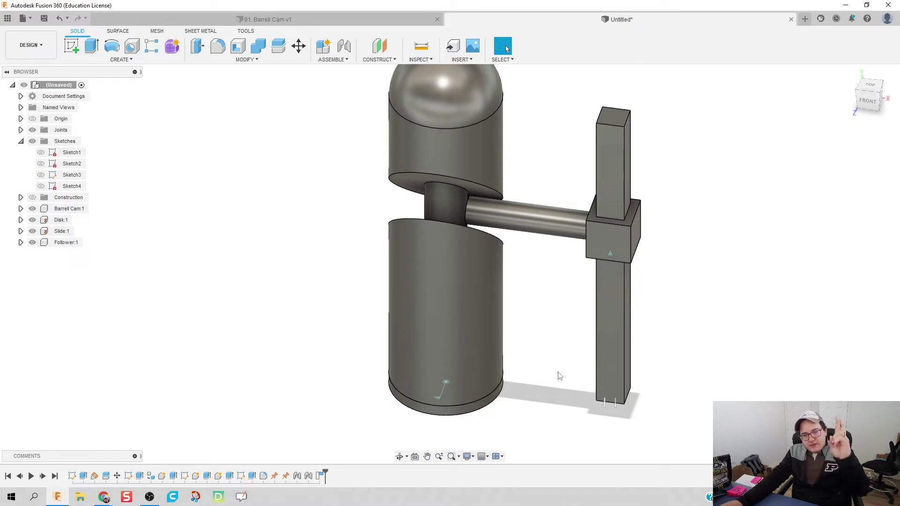
Enable All Contact, then animate the model from the cam joint at the cylinder base.
{"action": "left_click", "coordinate": [332, 59]}
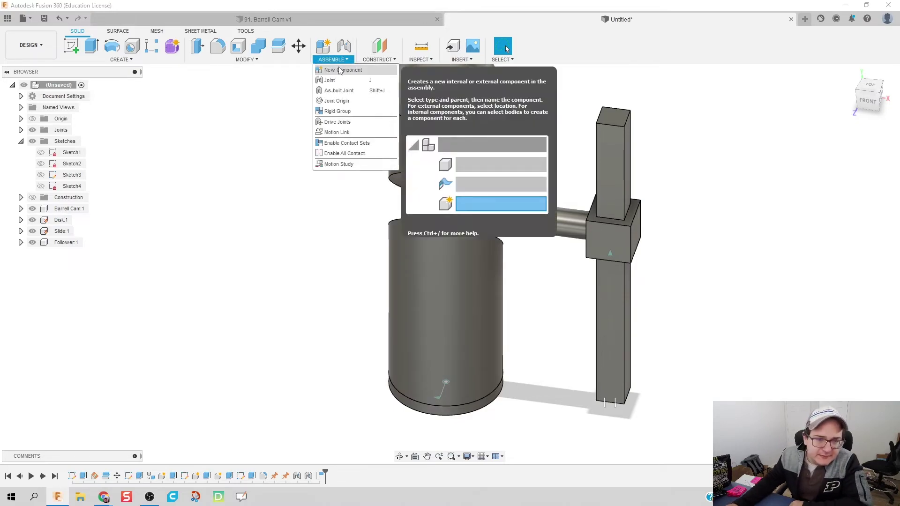
{"action": "left_click", "coordinate": [362, 153]}
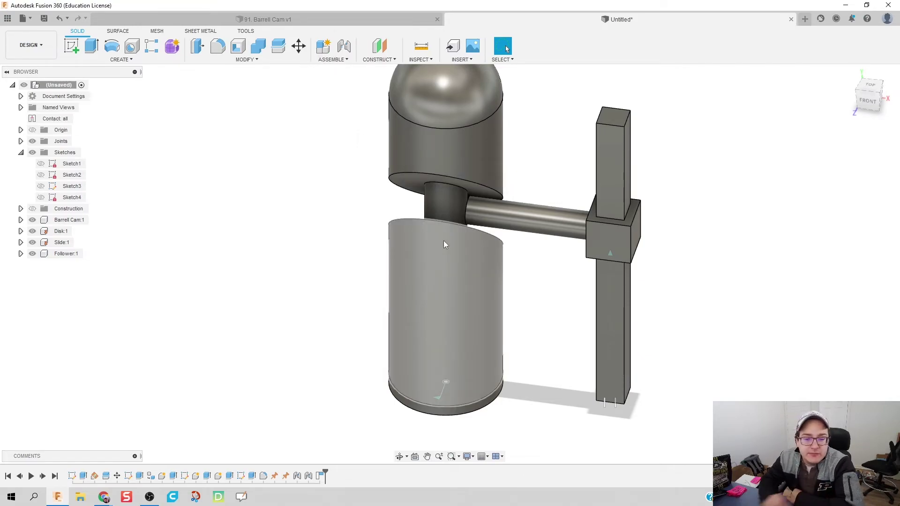
{"action": "left_click", "coordinate": [441, 399]}
{"action": "right_click", "coordinate": [440, 399]}
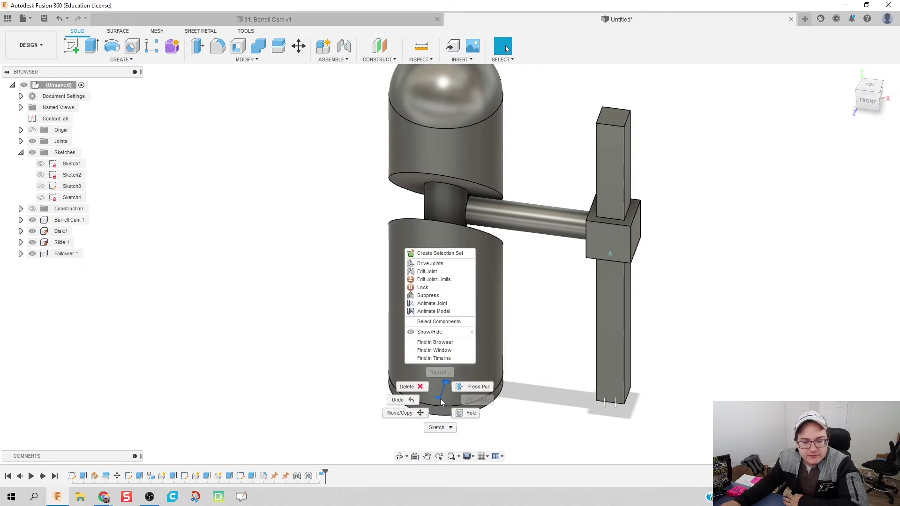
{"action": "left_click", "coordinate": [453, 313]}
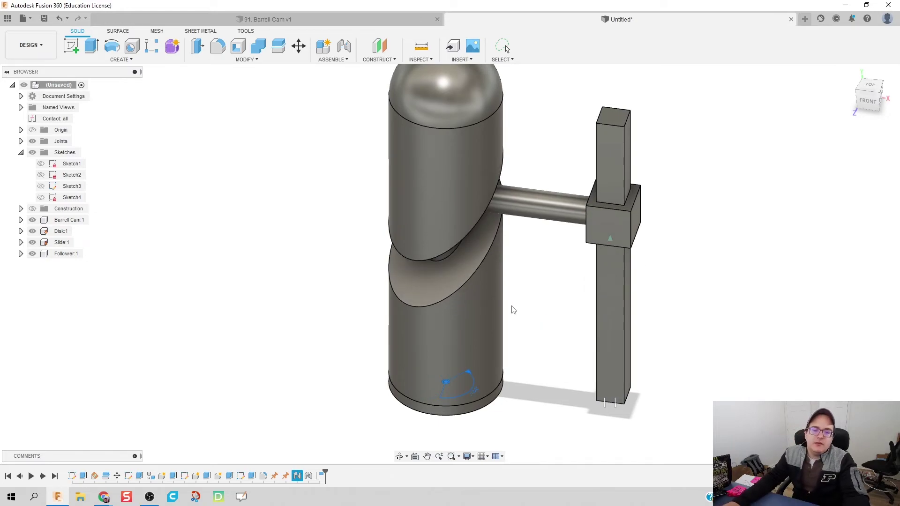
Stop the animation and change the Sketch4 rod circle diameter from 0.25 in to 0.125 in.
{"action": "key", "text": "Escape"}
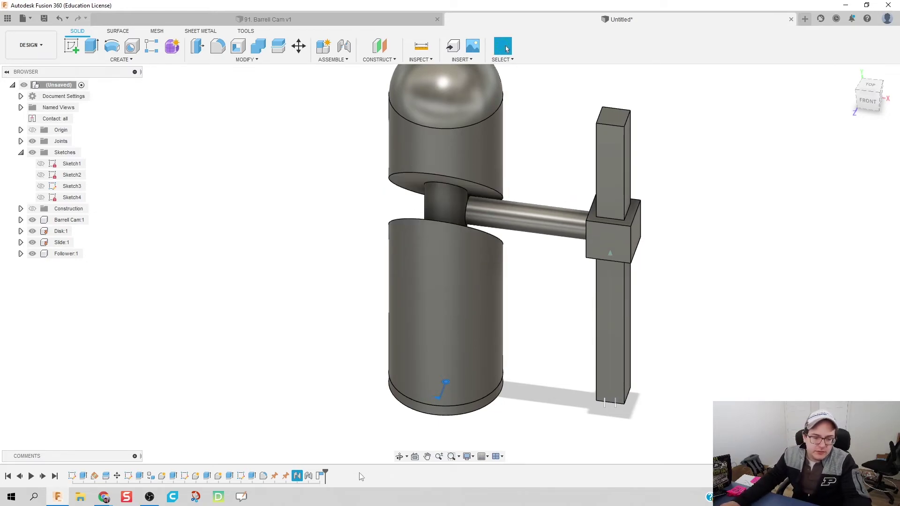
{"action": "double_click", "coordinate": [242, 476]}
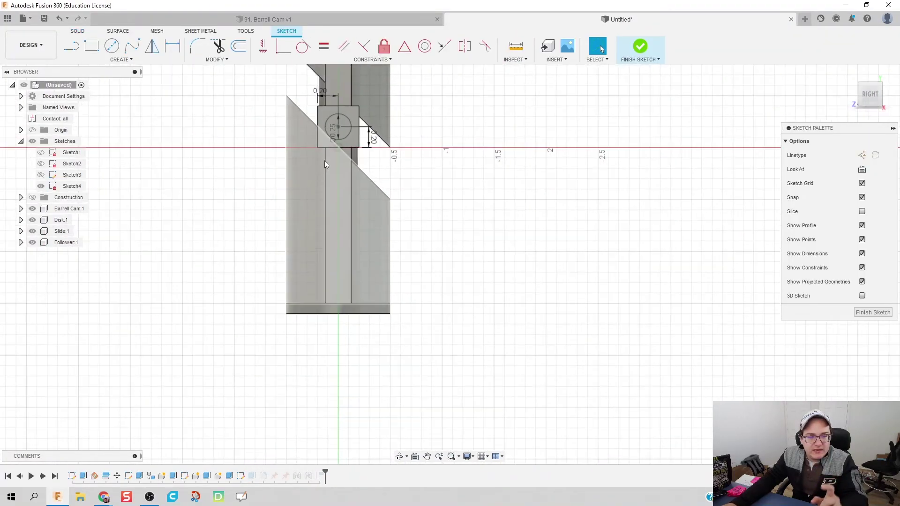
{"action": "middle_click_drag", "start_coordinate": [335, 142], "coordinate": [490, 229]}
{"action": "scroll", "coordinate": [490, 229], "scroll_direction": "up", "scroll_amount": 6}
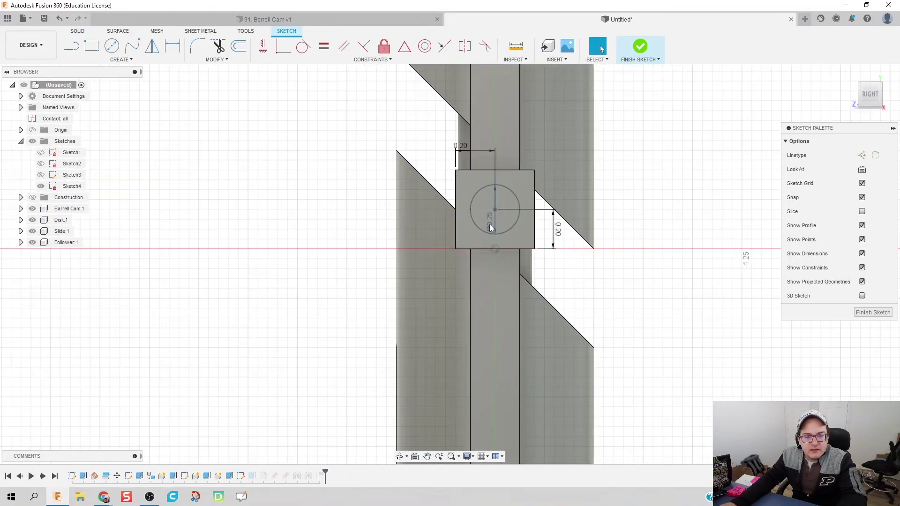
{"action": "double_click", "coordinate": [494, 222]}
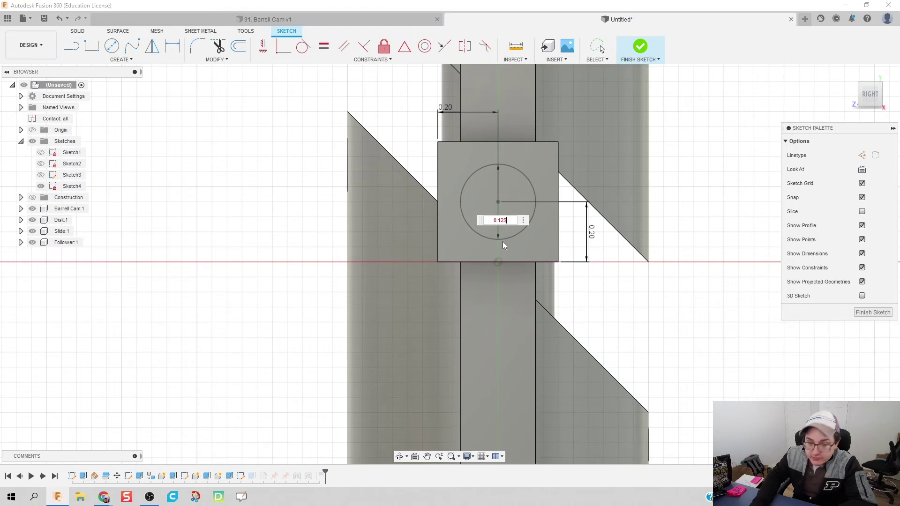
{"action": "key", "text": "Return"}
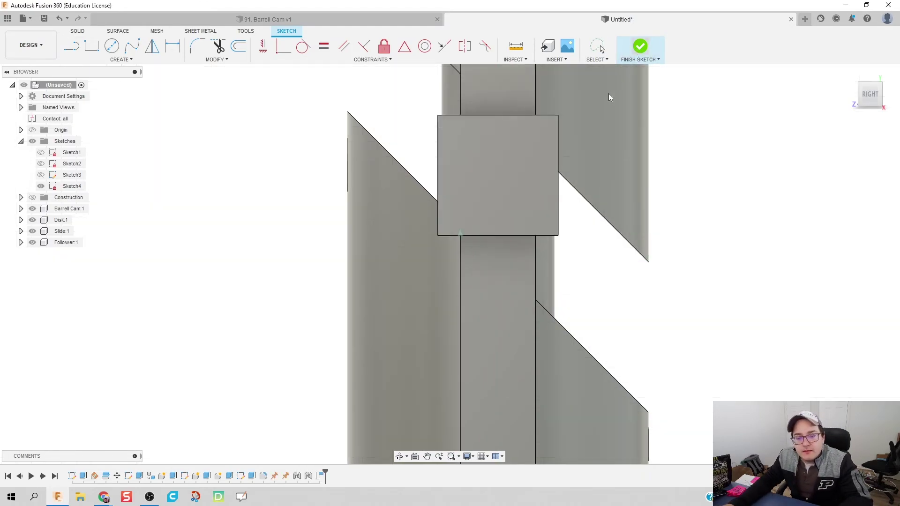
{"action": "left_click", "coordinate": [640, 47]}
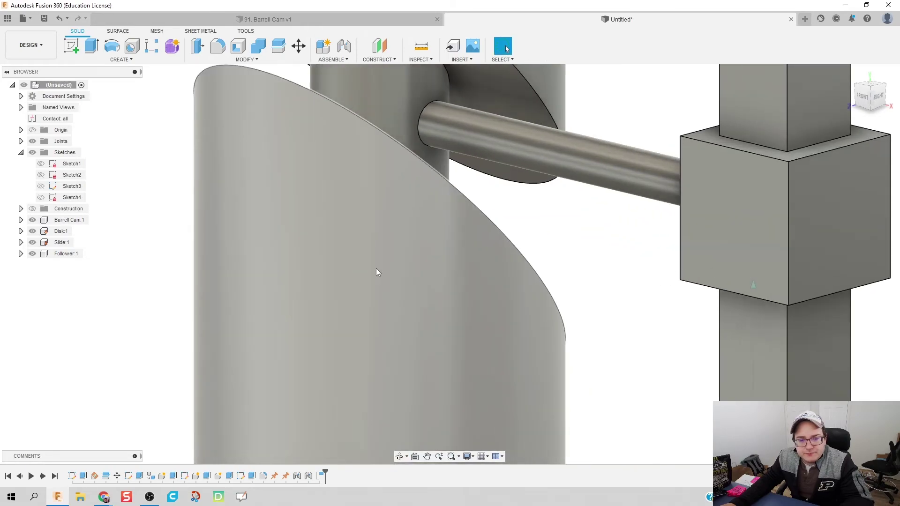
Animate the model again from the cam joint, viewing the thinner rod from the front.
{"action": "scroll", "coordinate": [376, 269], "scroll_direction": "down", "scroll_amount": 5}
{"action": "middle_click_drag", "start_coordinate": [303, 260], "coordinate": [307, 300], "text": "shift"}
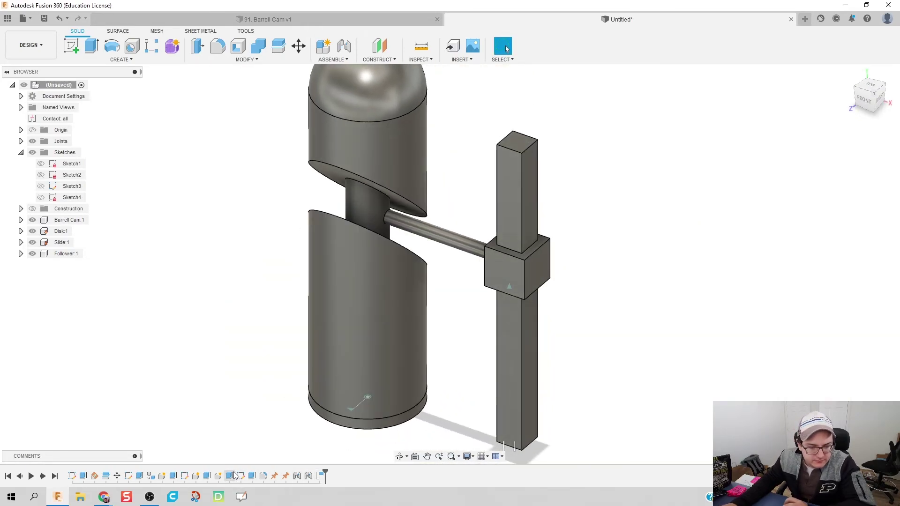
{"action": "right_click", "coordinate": [351, 410]}
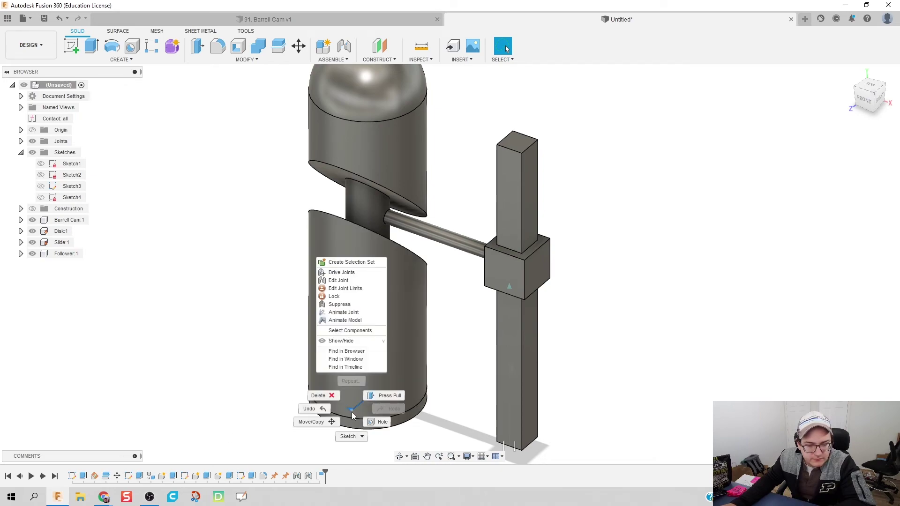
{"action": "left_click", "coordinate": [353, 321]}
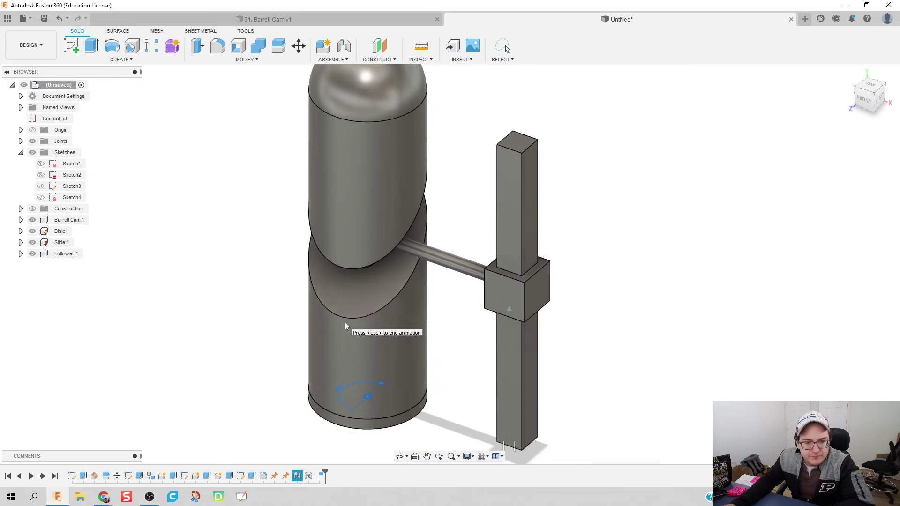
{"action": "middle_click_drag", "start_coordinate": [264, 341], "coordinate": [288, 339], "text": "shift"}
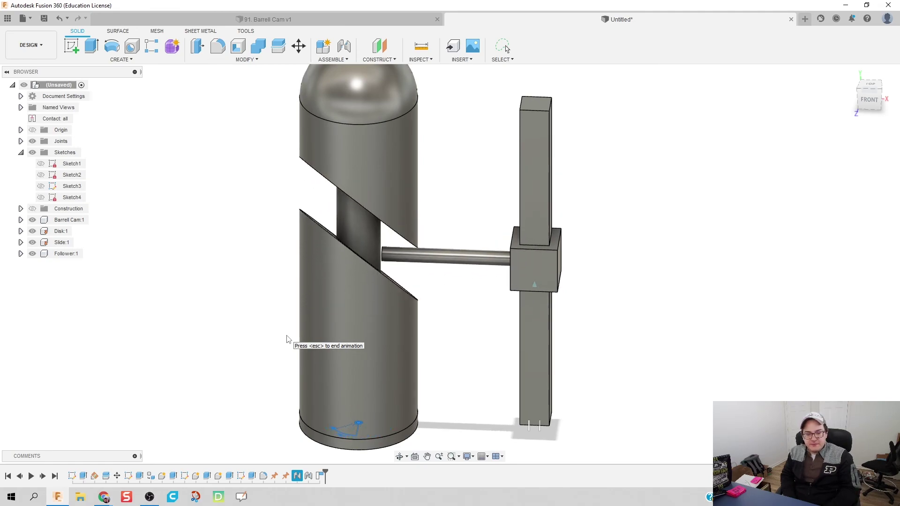
{"action": "middle_click_drag", "start_coordinate": [251, 344], "coordinate": [256, 301], "text": "shift"}
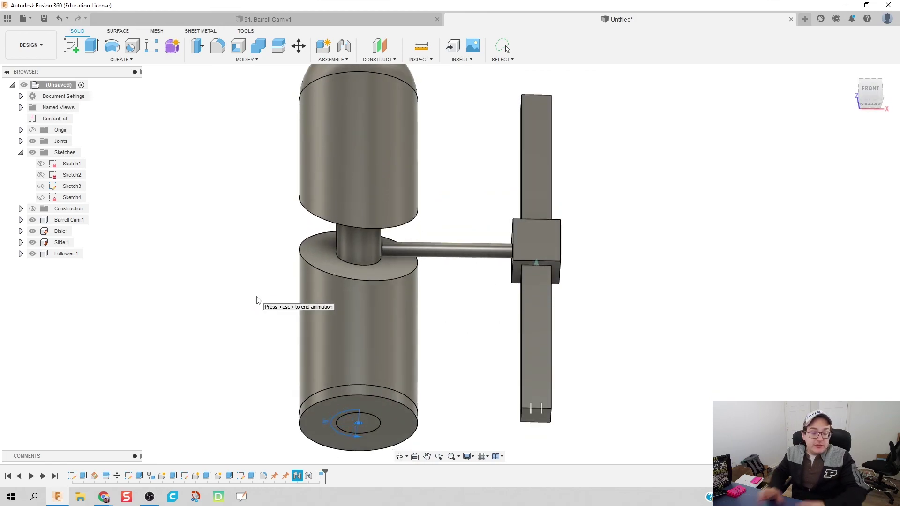